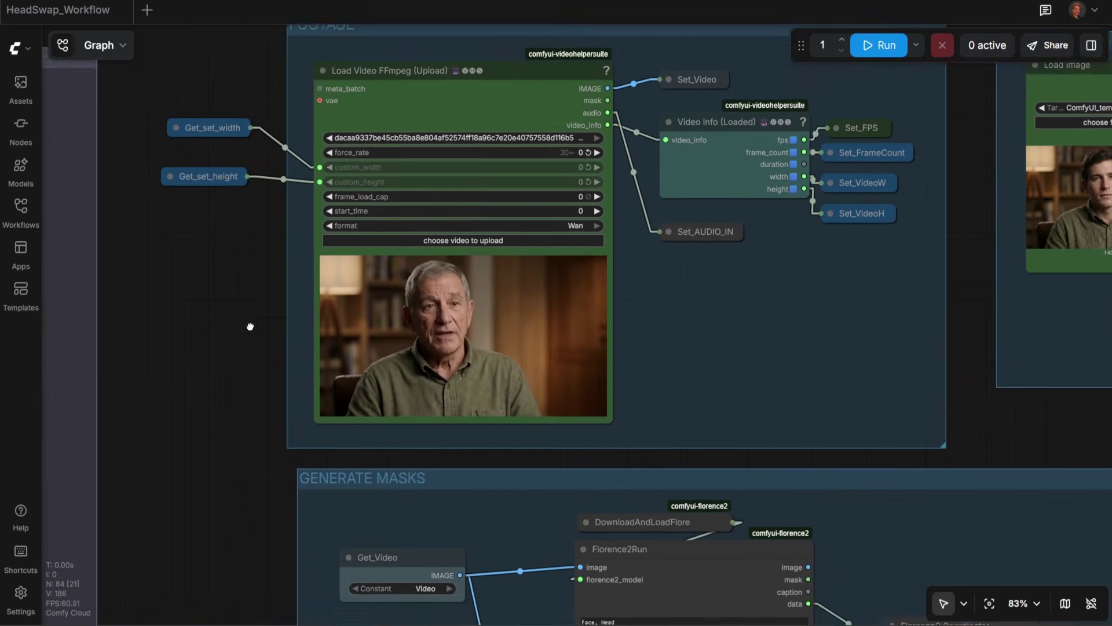
- Look over the GENERATE MASKS group and the surrounding layout of the head swap workflow
left_click_drag(475, 464, 406, 157)
left_click_drag(774, 316, 226, 12)
scroll(563, 183, "down", 6)
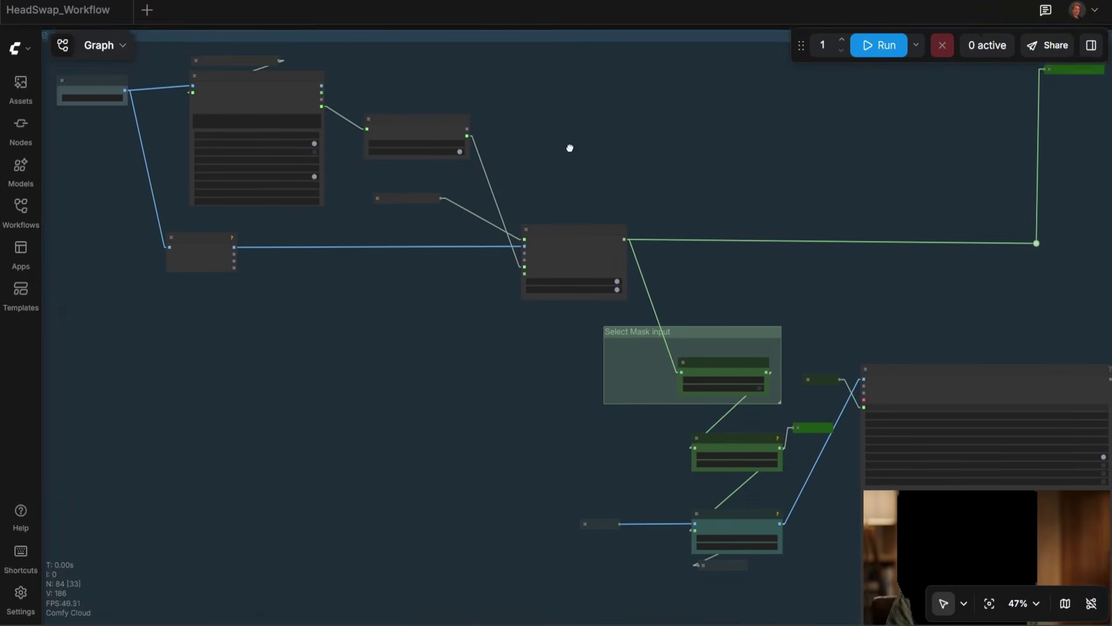
scroll(347, 307, "down", 6)
left_click_drag(355, 359, 391, 508)
left_click_drag(309, 442, 486, 512)
scroll(422, 290, "up", 5)
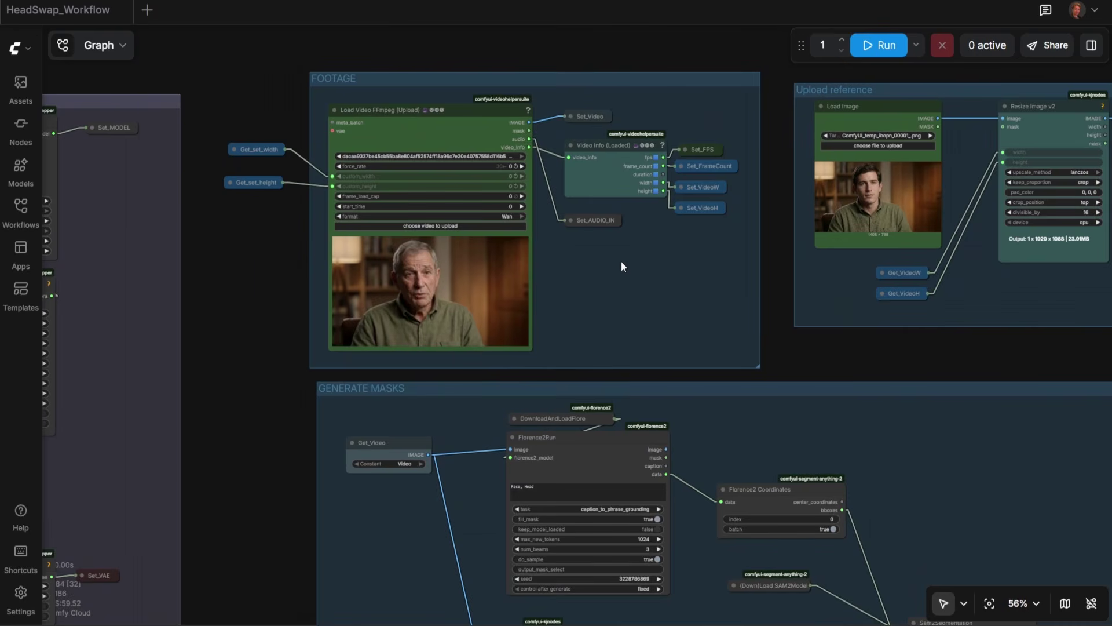
- Examine the Load Image and Resize Image v2 nodes in the Upload reference group
left_click_drag(621, 261, 372, 328)
scroll(724, 264, "up", 5)
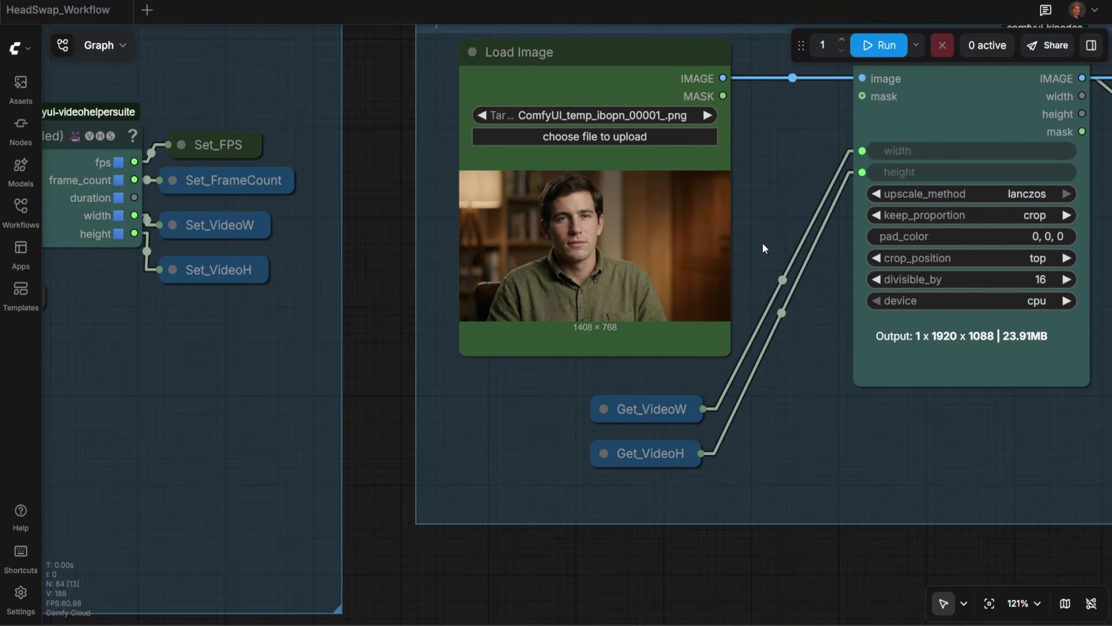
left_click_drag(763, 244, 645, 303)
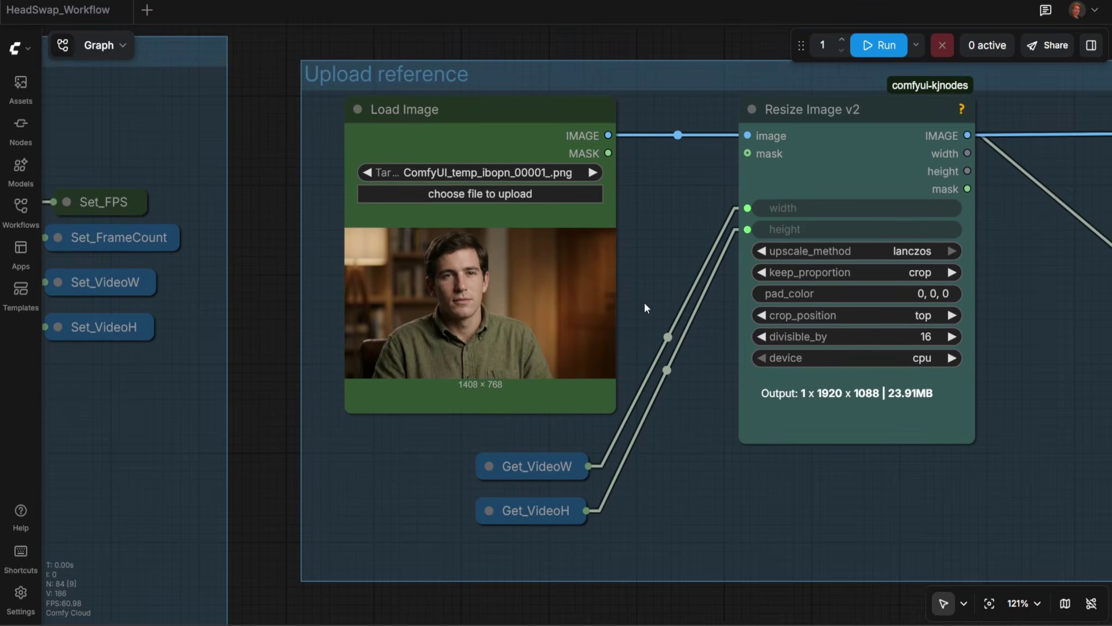
- Inspect the video loader in the FOOTAGE group and select the Video Info node with its Set nodes and Set_AUDIO_IN
scroll(644, 301, "down", 9)
left_click_drag(288, 384, 516, 380)
scroll(398, 372, "up", 8)
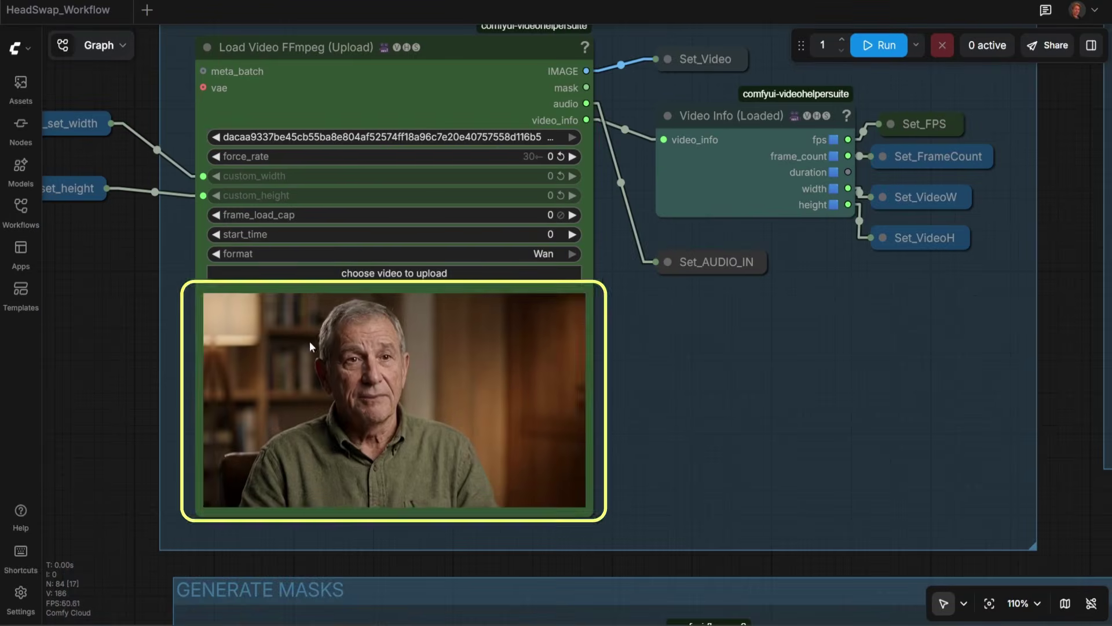
left_click_drag(184, 346, 290, 317)
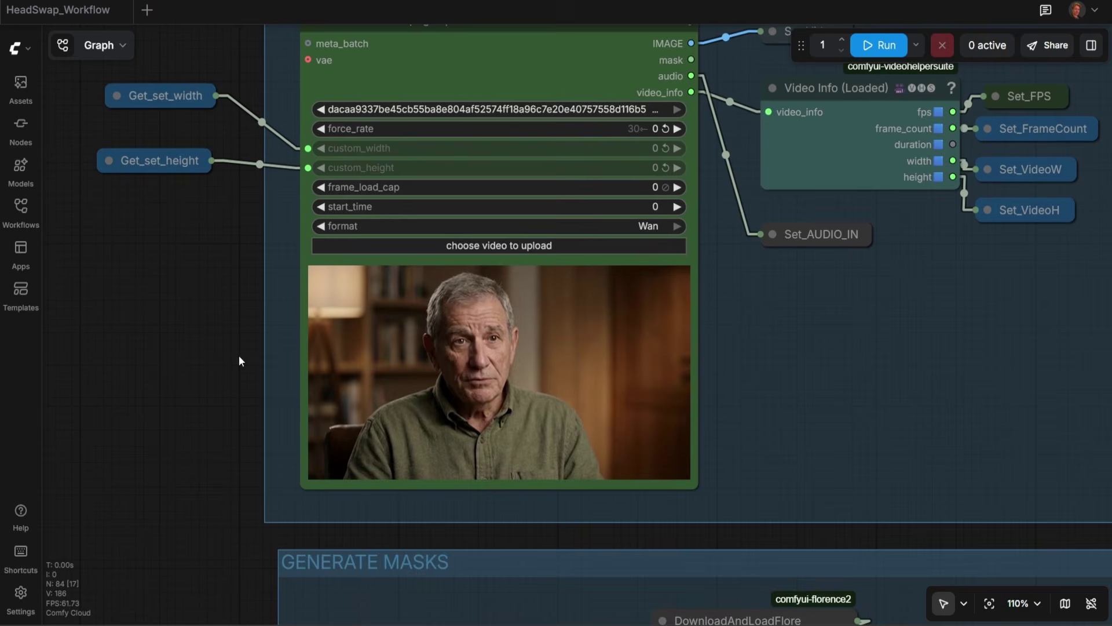
scroll(715, 392, "right", 5)
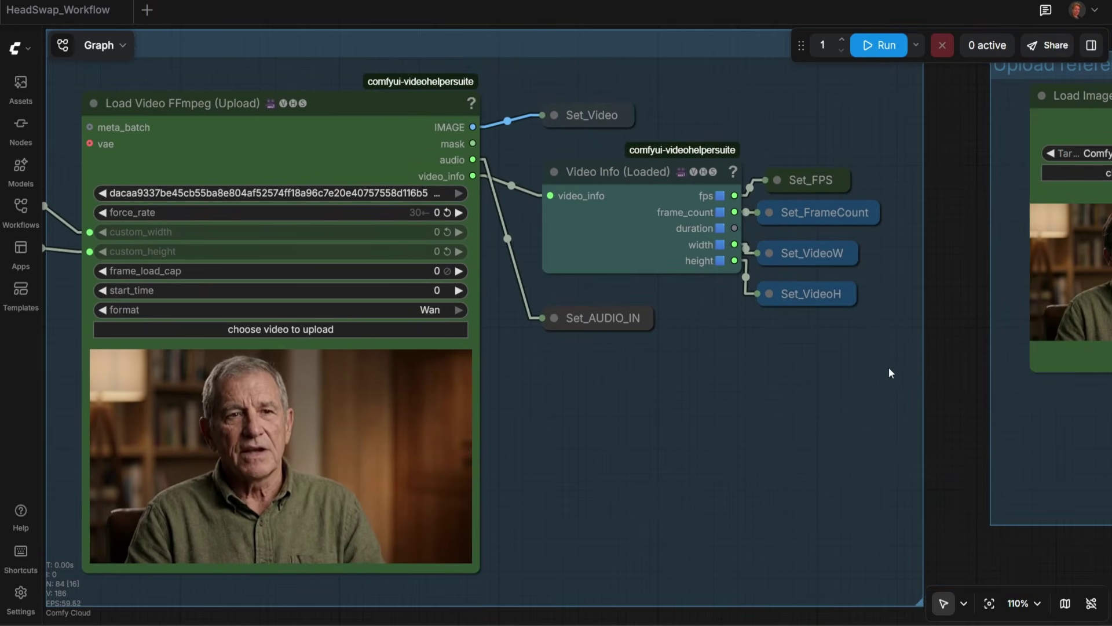
left_click_drag(862, 364, 485, 138)
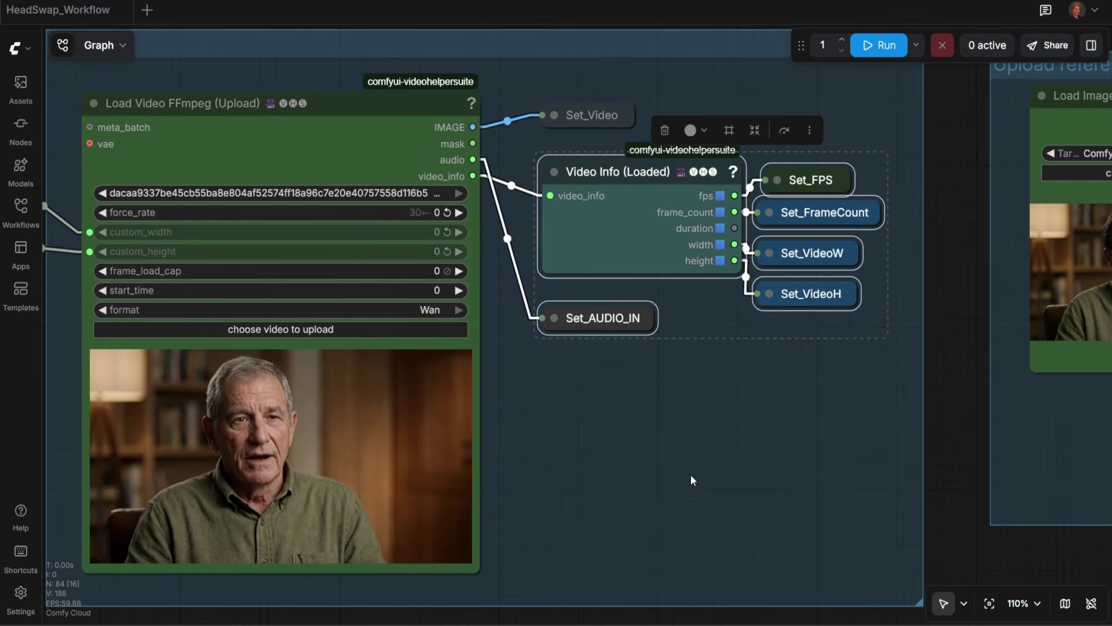
scroll(691, 465, "down", 3)
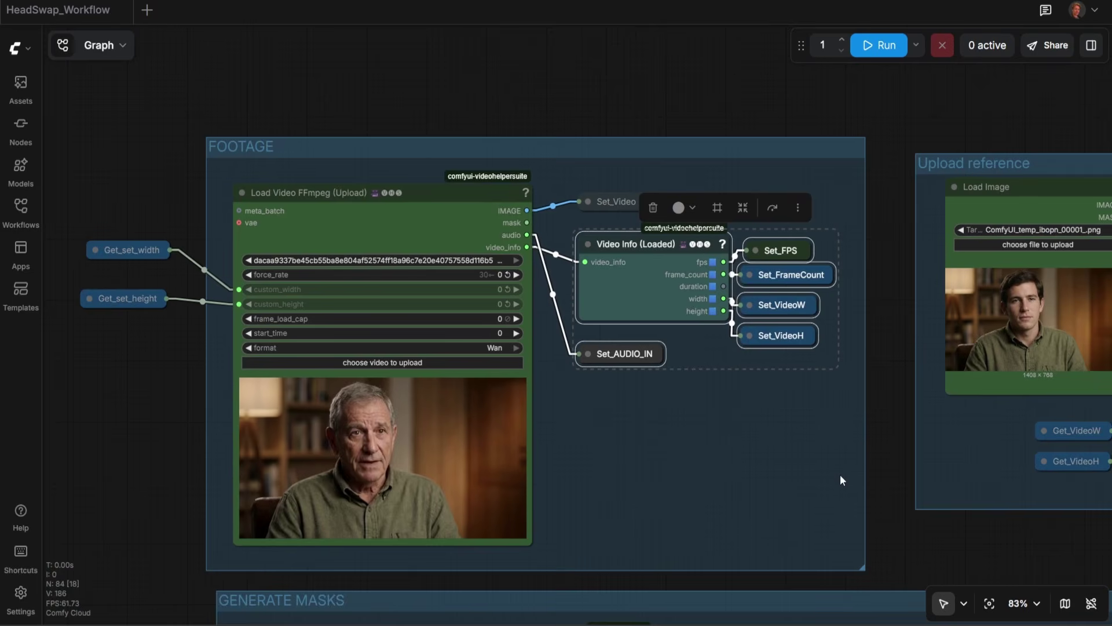
- Review the WanVideo Model Loader and WanVideo Lora Select Multi nodes in the LOAD MODELS group
scroll(840, 474, "left", 8)
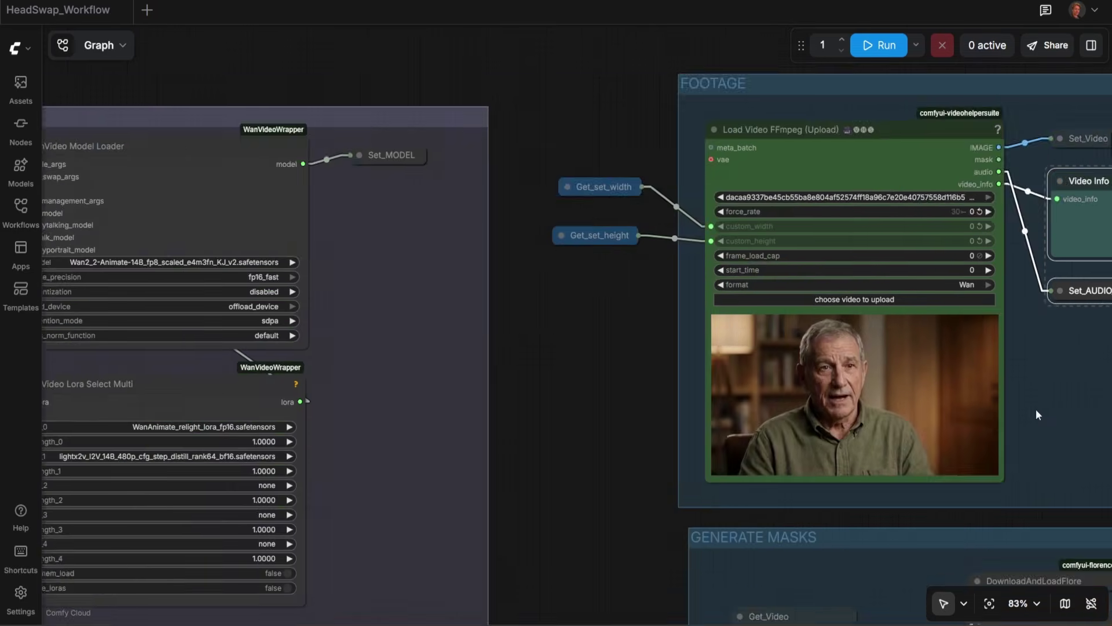
scroll(1036, 409, "down", 3)
scroll(948, 390, "left", 4)
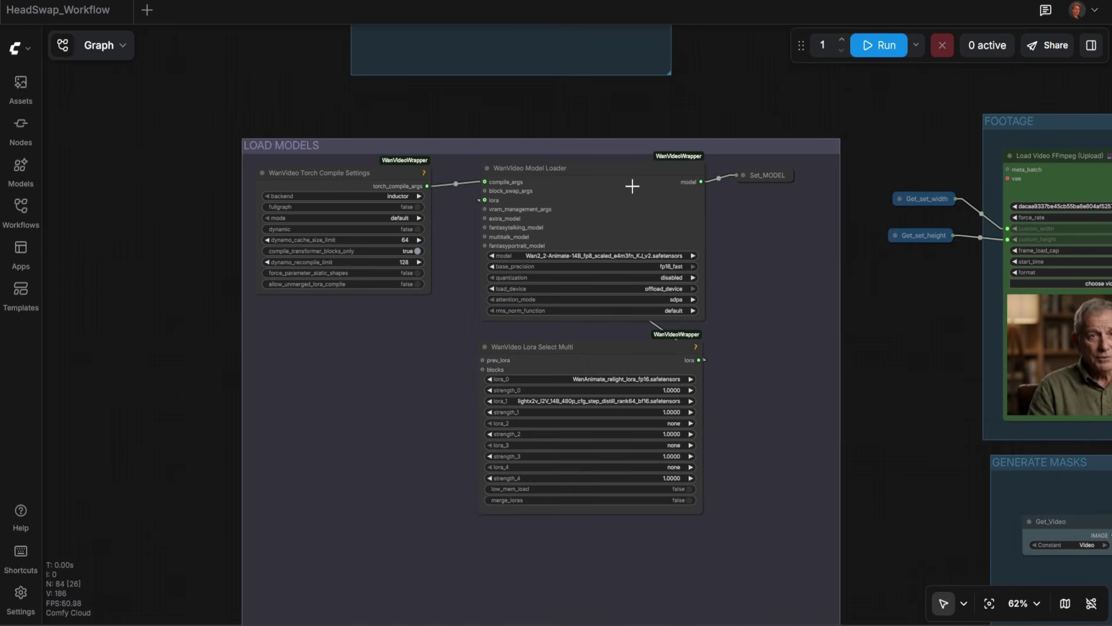
left_click(632, 186)
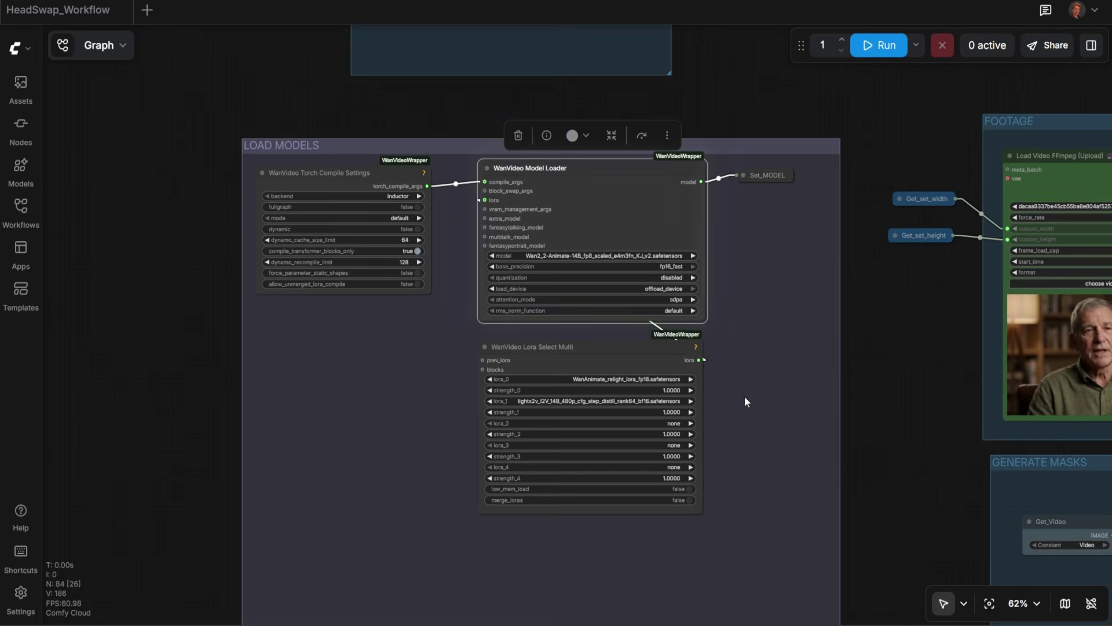
scroll(573, 228, "down", 2)
left_click(641, 354)
- Review the WanVideo VAE Loader, Load CLIP Vision and ONNX Detection Model Loader nodes in the LOAD MODELS group
scroll(641, 354, "down", 1)
scroll(678, 315, "down", 3)
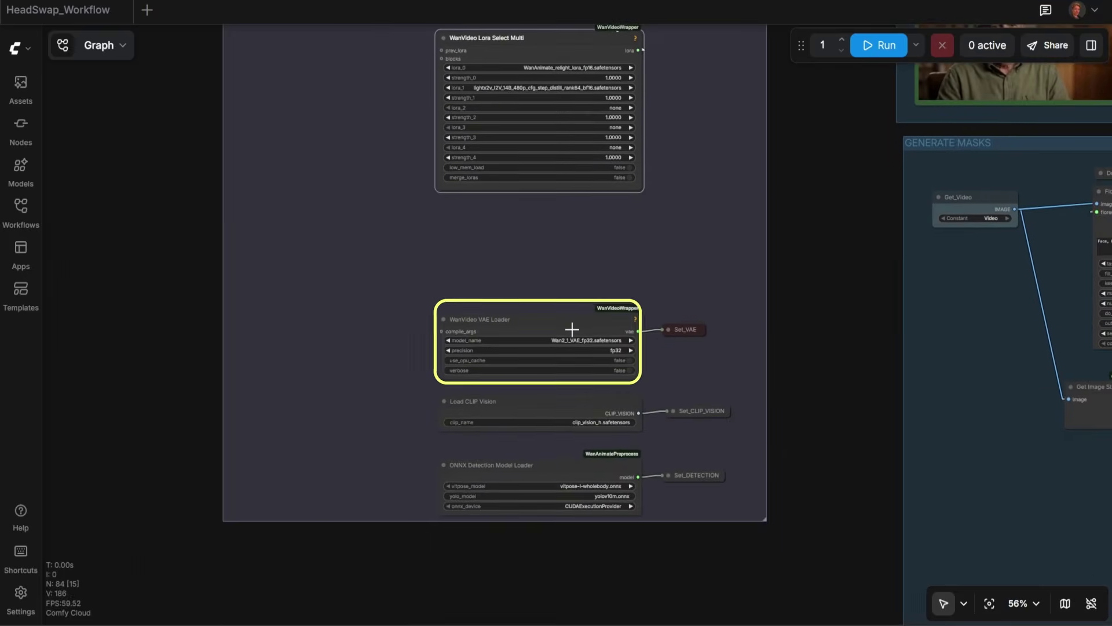
left_click(571, 326)
left_click(585, 402)
scroll(821, 371, "right", 2)
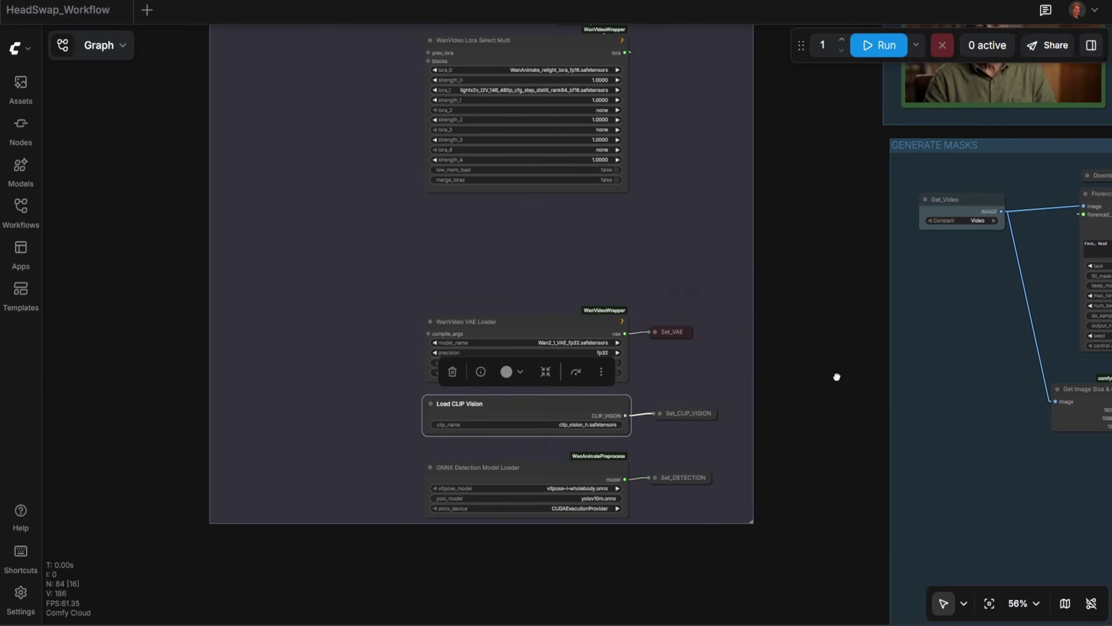
scroll(821, 376, "up", 1)
left_click(482, 475)
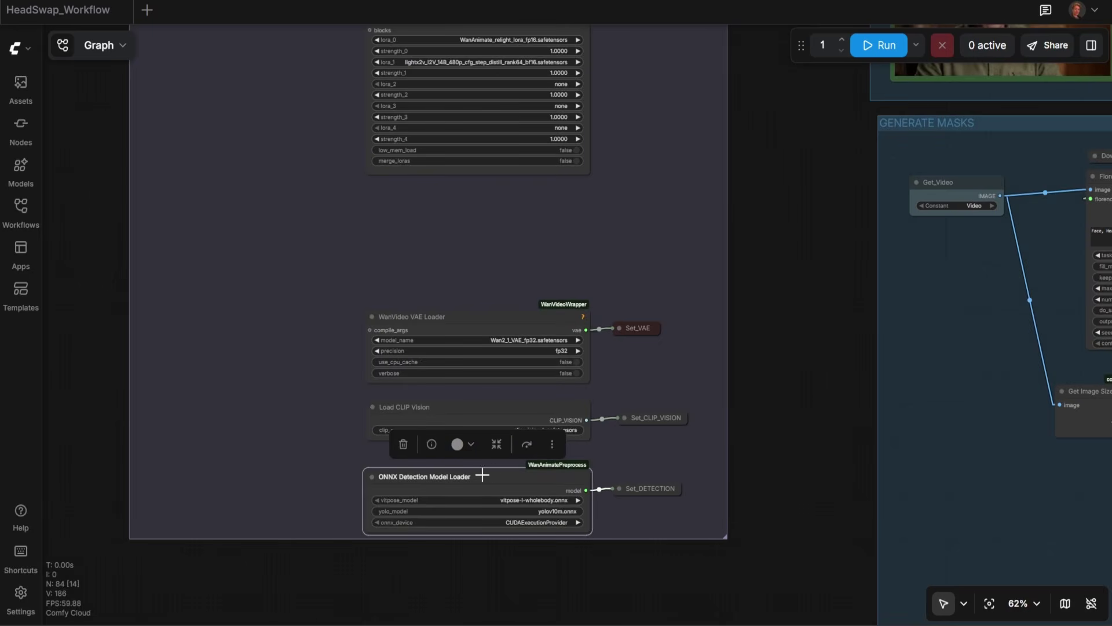
- Inspect the "Face, Head" prompt of the Florence2Run node in the GENERATE MASKS group
left_click_drag(780, 346, 369, 487)
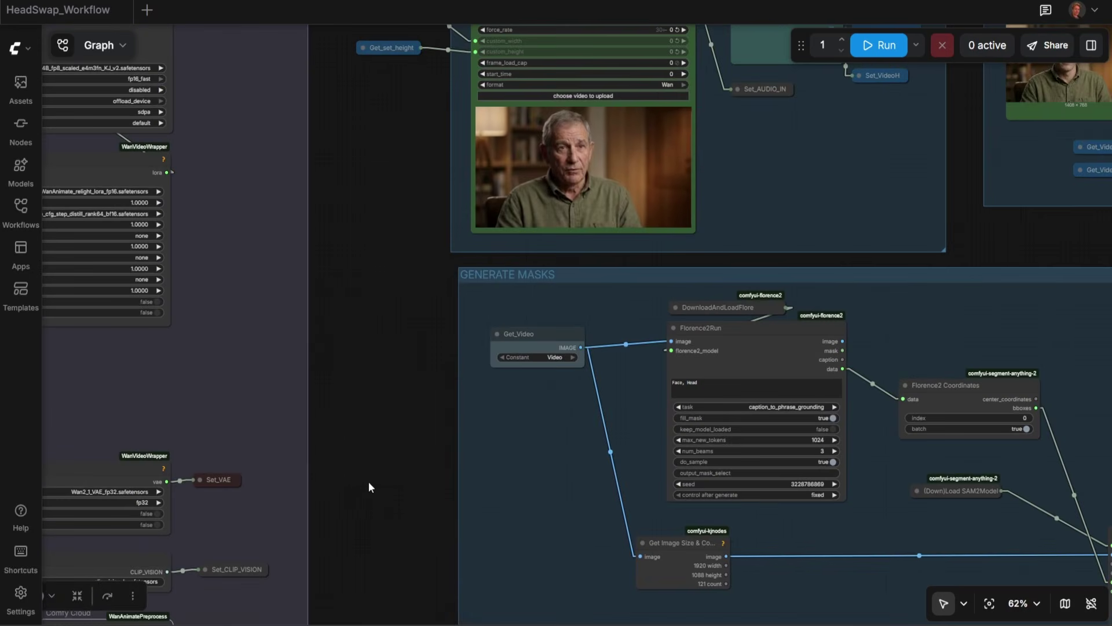
left_click_drag(561, 470, 300, 348)
scroll(325, 318, "up", 4)
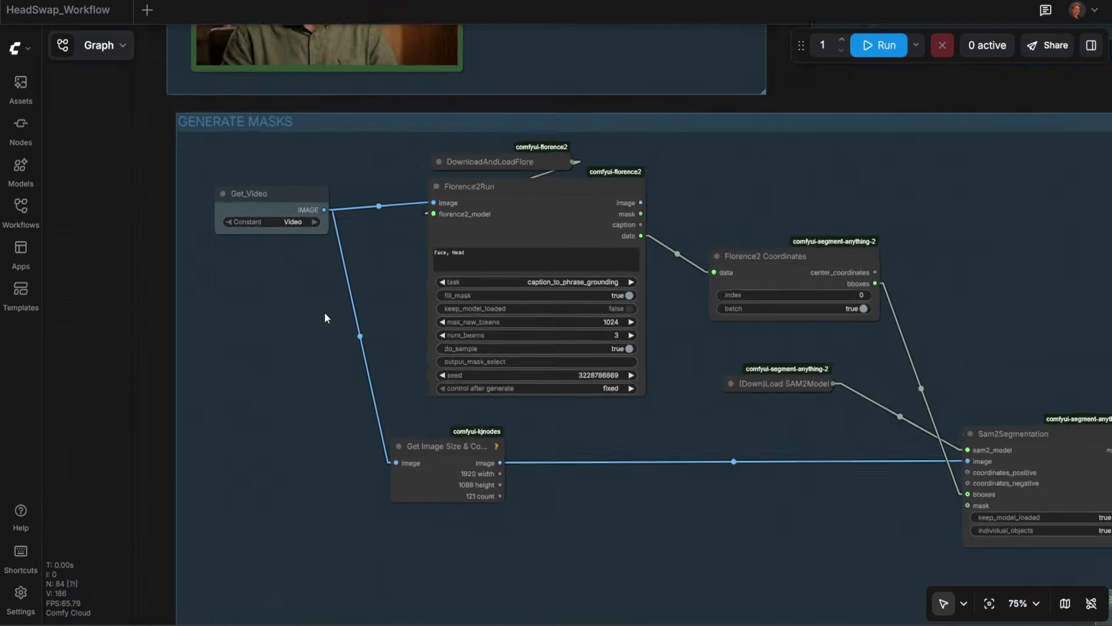
left_click(529, 236)
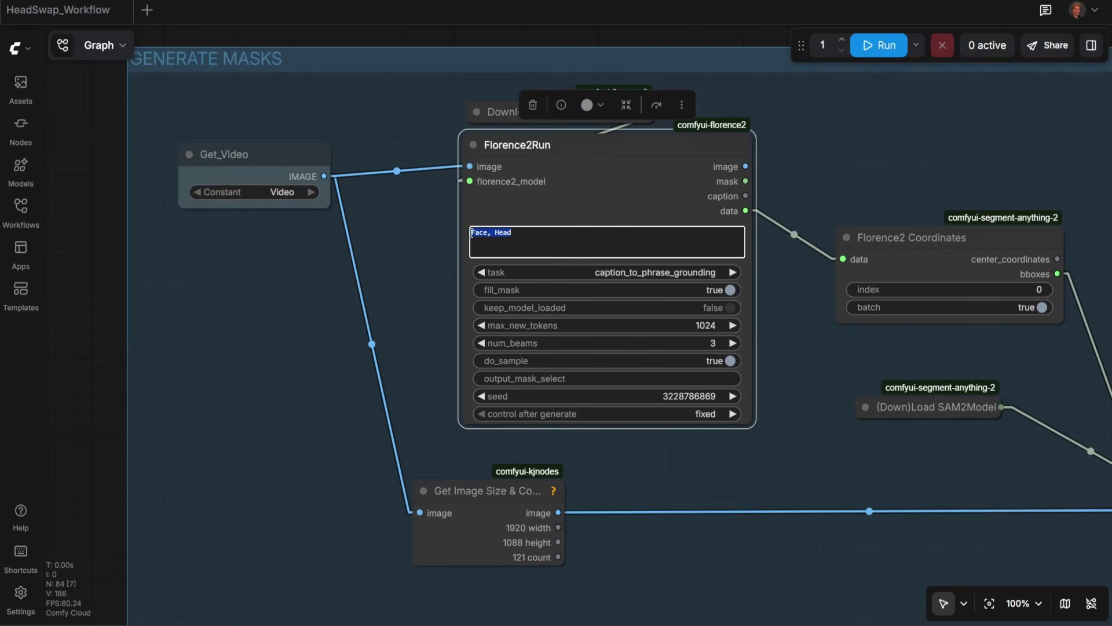
left_click(398, 343)
- Select the Sam2Segmentation node and examine its mask output connections
scroll(398, 343, "down", 5)
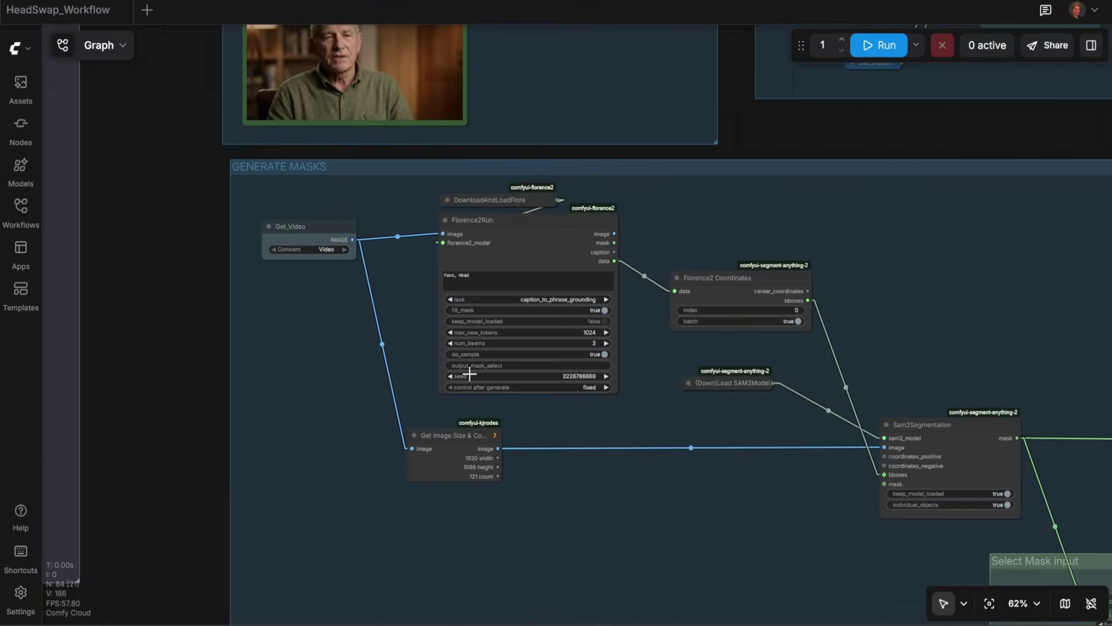
left_click_drag(642, 417, 435, 323)
scroll(572, 328, "up", 5)
left_click(547, 331)
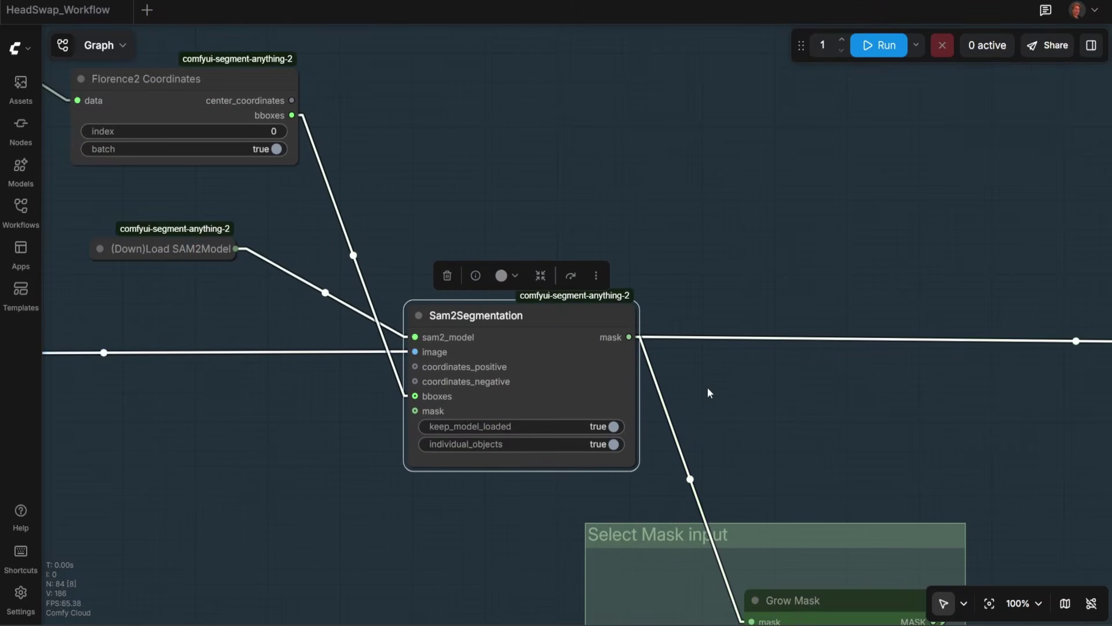
left_click_drag(708, 387, 679, 326)
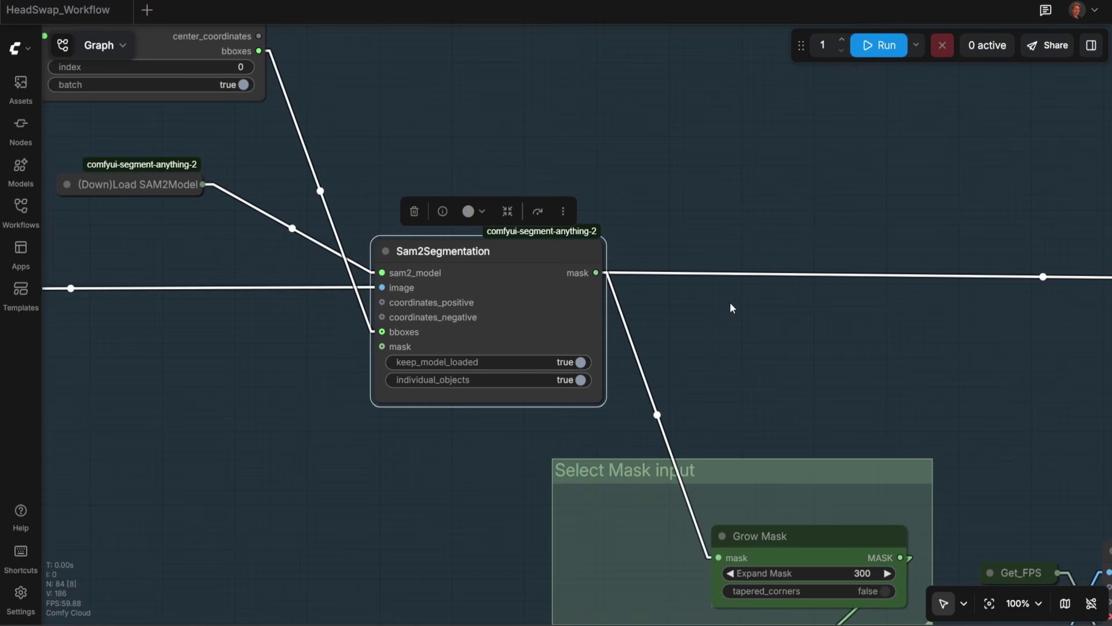
- Set the Expand Mask value of the Grow Mask node in the Select Mask input group to 200
scroll(730, 307, "down", 2)
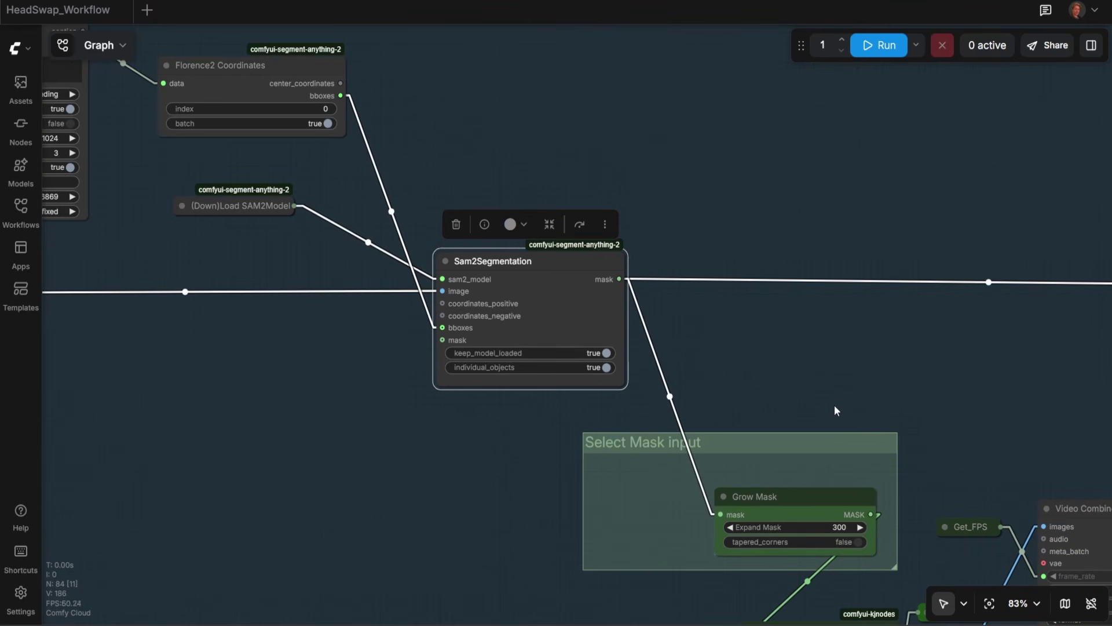
mouse_move(835, 409)
left_mouse_down()
mouse_move(678, 218)
mouse_move(491, 113)
mouse_move(490, 98)
left_mouse_up()
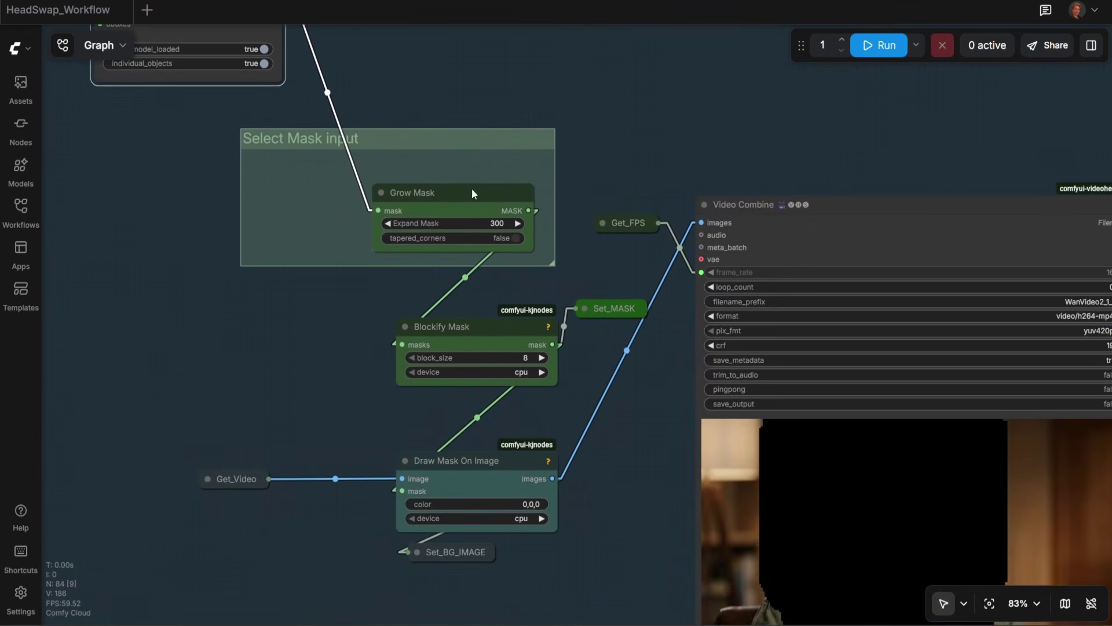
left_click(469, 194)
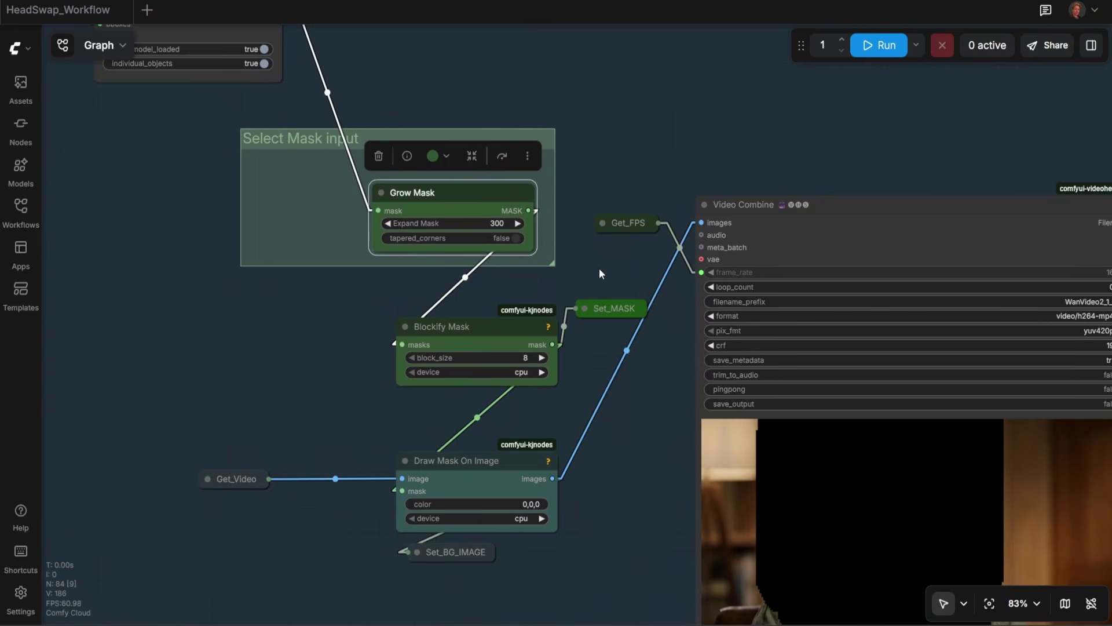
left_click(502, 224)
type("200")
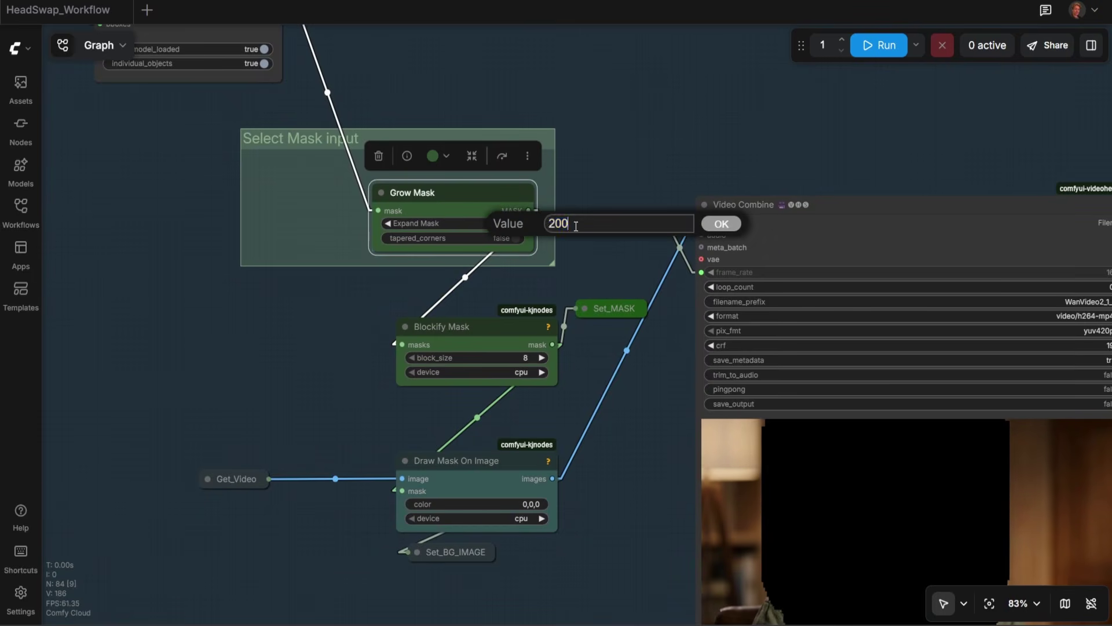
key("Return")
- Set the Grow Mask node's Expand Mask value to 300 and deselect the node
left_click(486, 225)
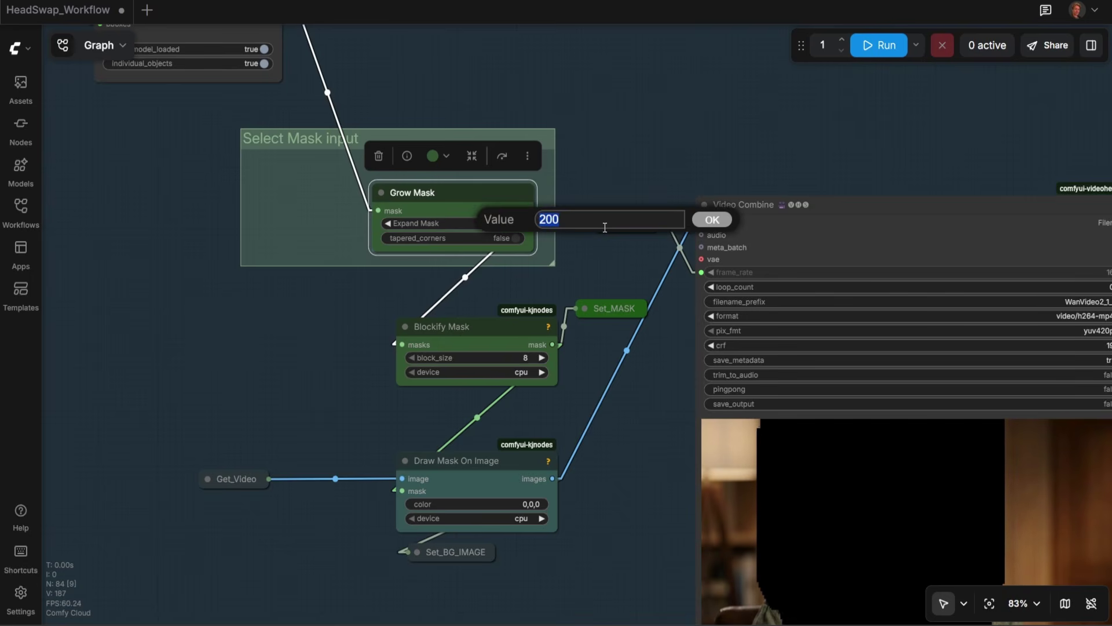
type("300")
key("Return")
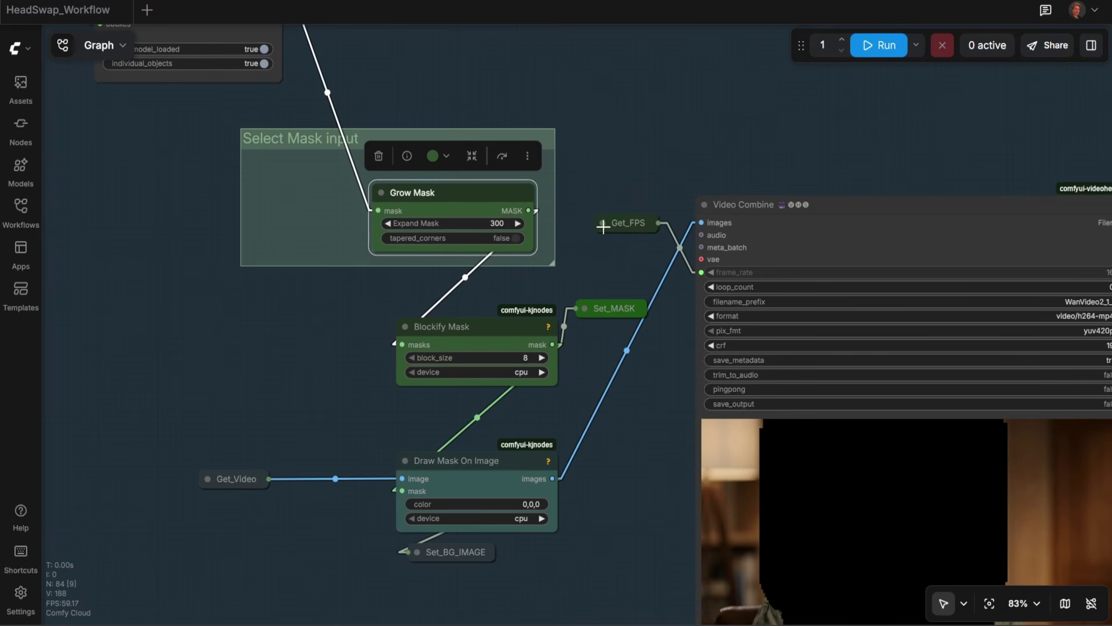
left_click(588, 262)
- Inspect the Blockify Mask node and the masked video preview in the Video Combine node
left_click_drag(585, 384, 551, 360)
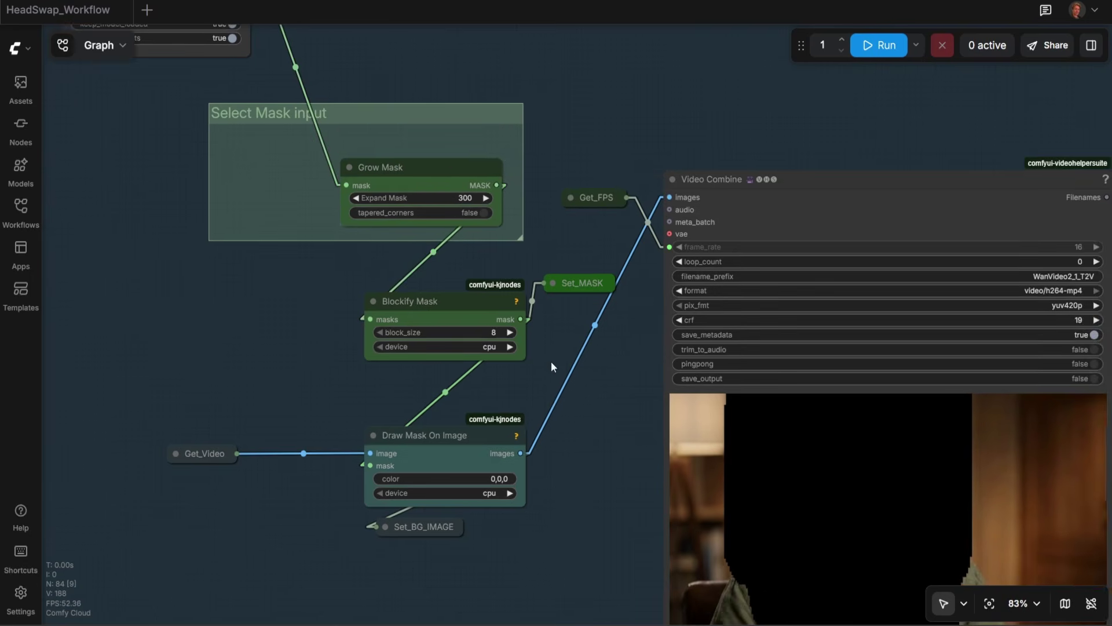
left_click(451, 313)
scroll(569, 412, "down", 2)
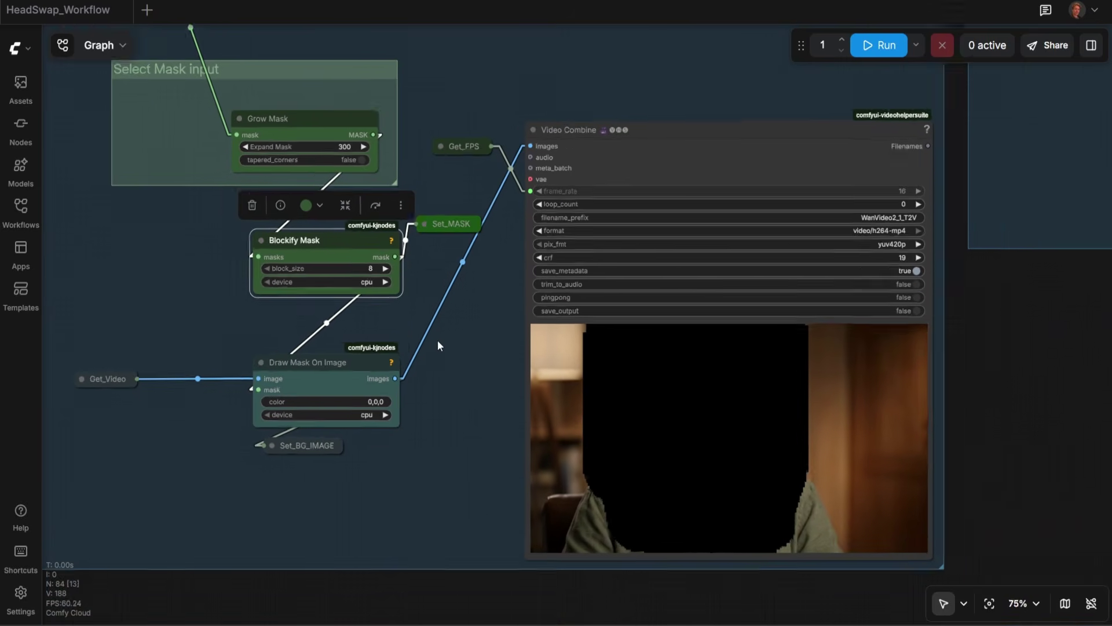
left_click_drag(479, 394, 464, 403)
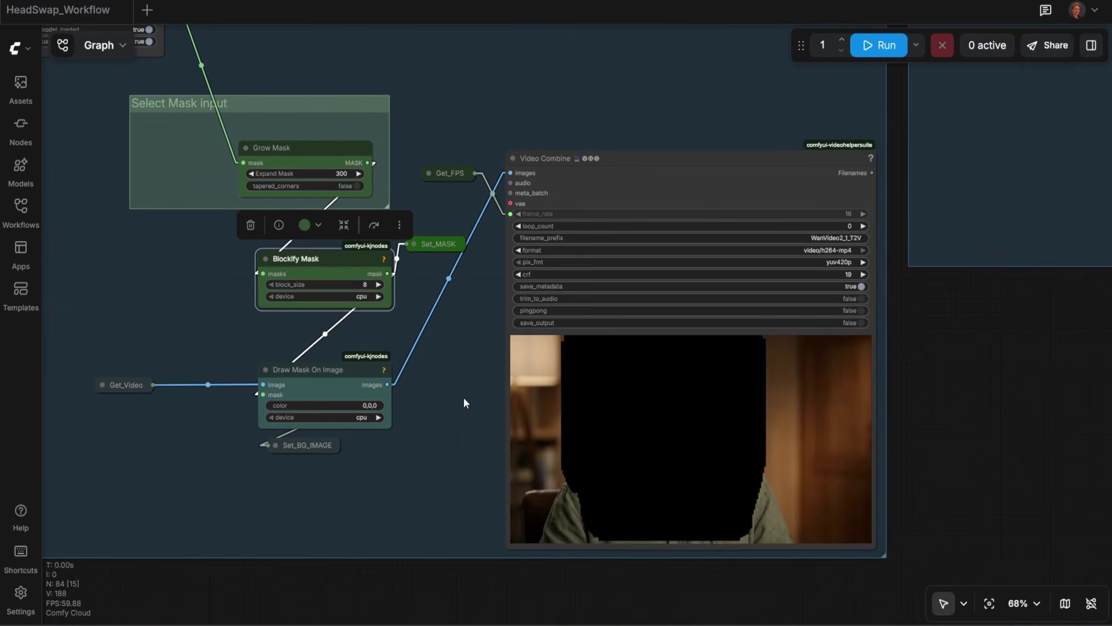
left_click(641, 191)
left_click_drag(413, 411, 267, 370)
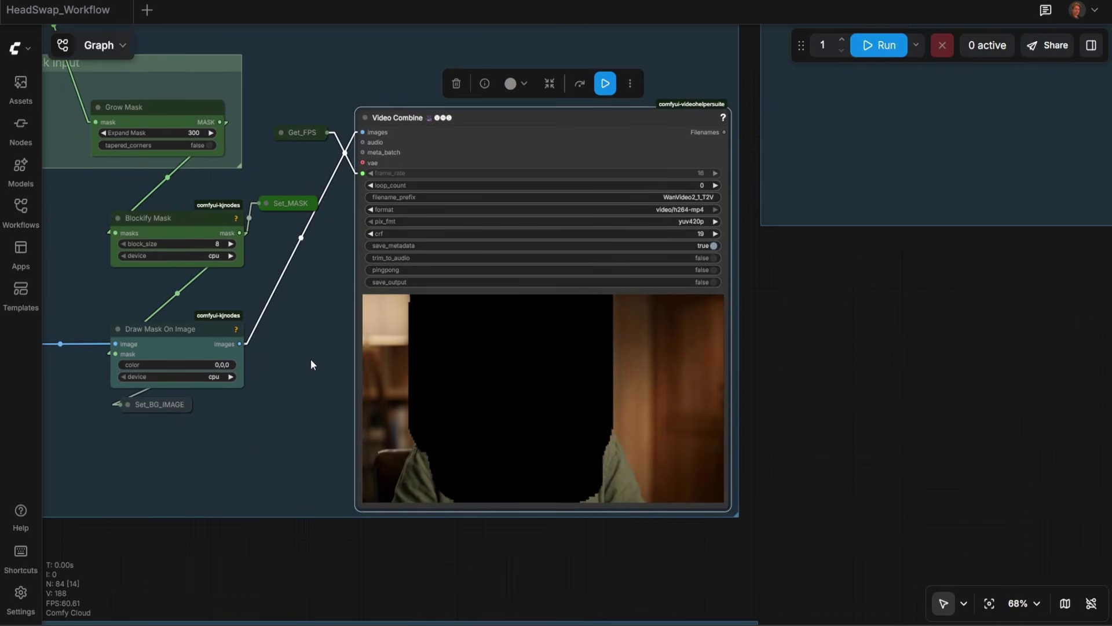
- Examine the FACE AND BODY DETECTION group and its Video Combine node with the cropped face preview
scroll(310, 359, "down", 5)
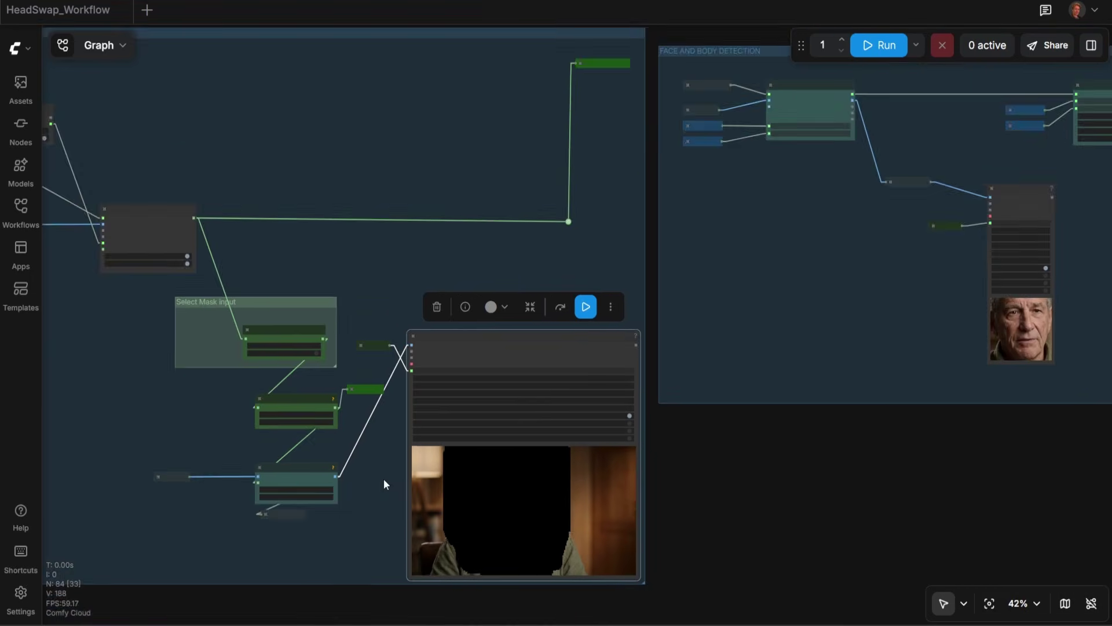
scroll(384, 484, "down", 4)
left_click_drag(373, 312, 666, 322)
left_click(638, 271)
scroll(917, 330, "up", 8)
left_click_drag(916, 331, 143, 269)
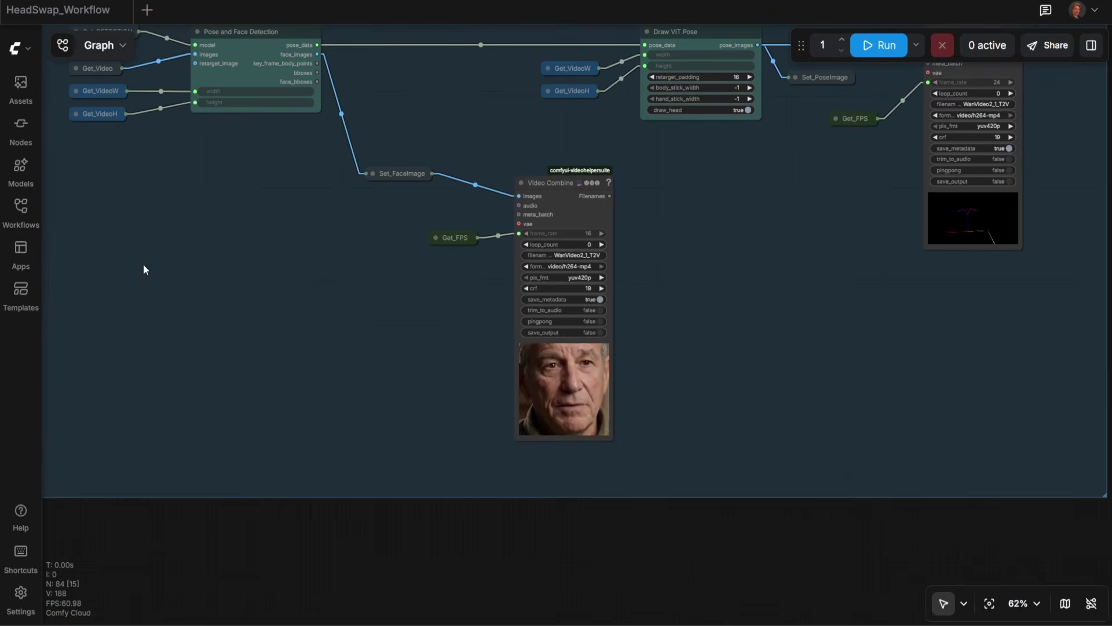
left_click(600, 240)
- Enlarge the Video Combine node that previews the pose skeleton in the FACE AND BODY DETECTION group
left_click_drag(792, 236, 497, 297)
scroll(574, 265, "up", 10)
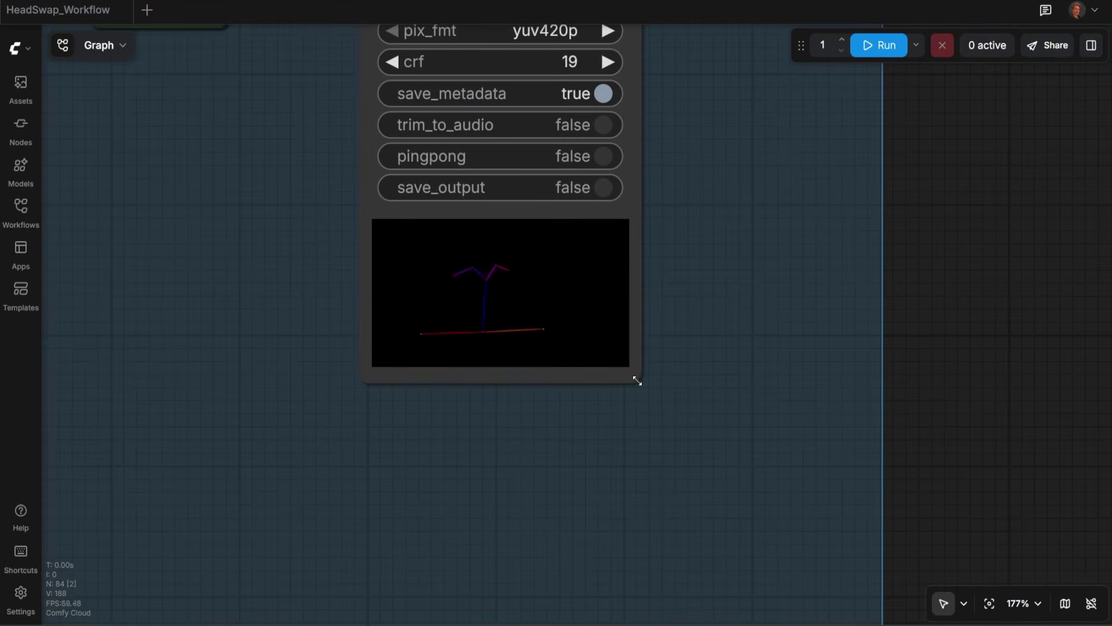
left_click_drag(638, 380, 852, 542)
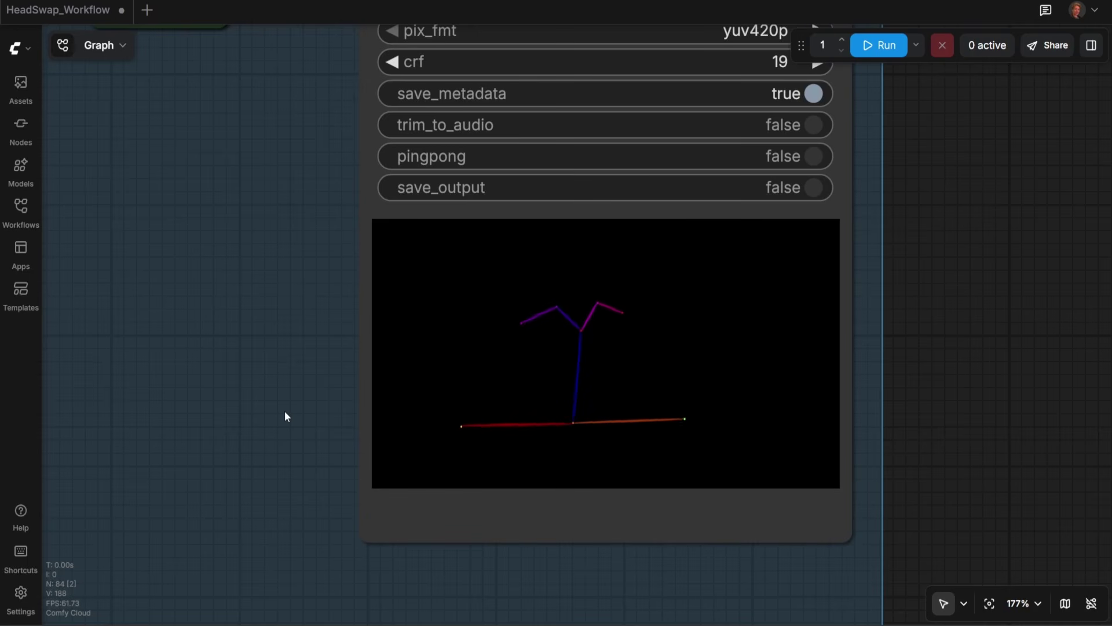
- Open the image file chooser of the Load Image node in the Upload reference group, and cancel it without picking a file
scroll(284, 412, "down", 14)
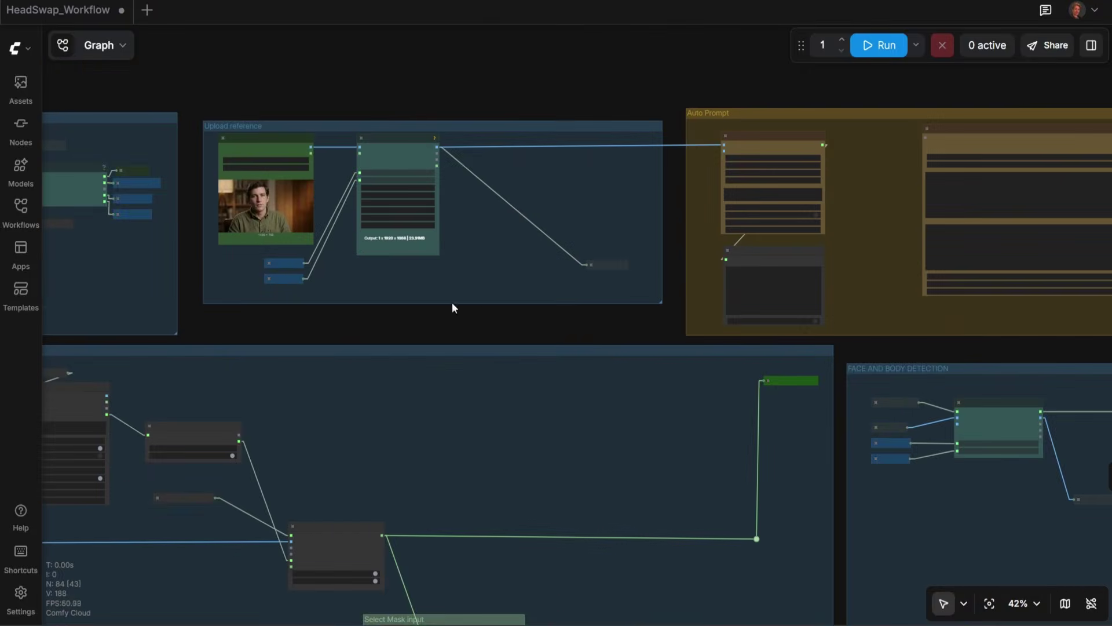
scroll(244, 183, "up", 10)
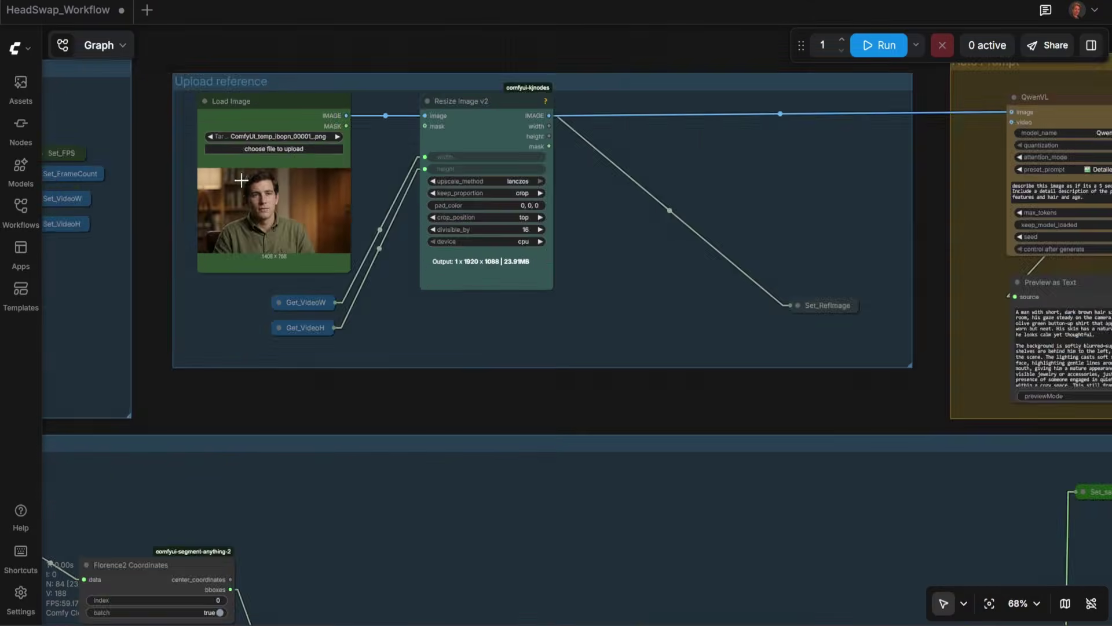
left_click(279, 96)
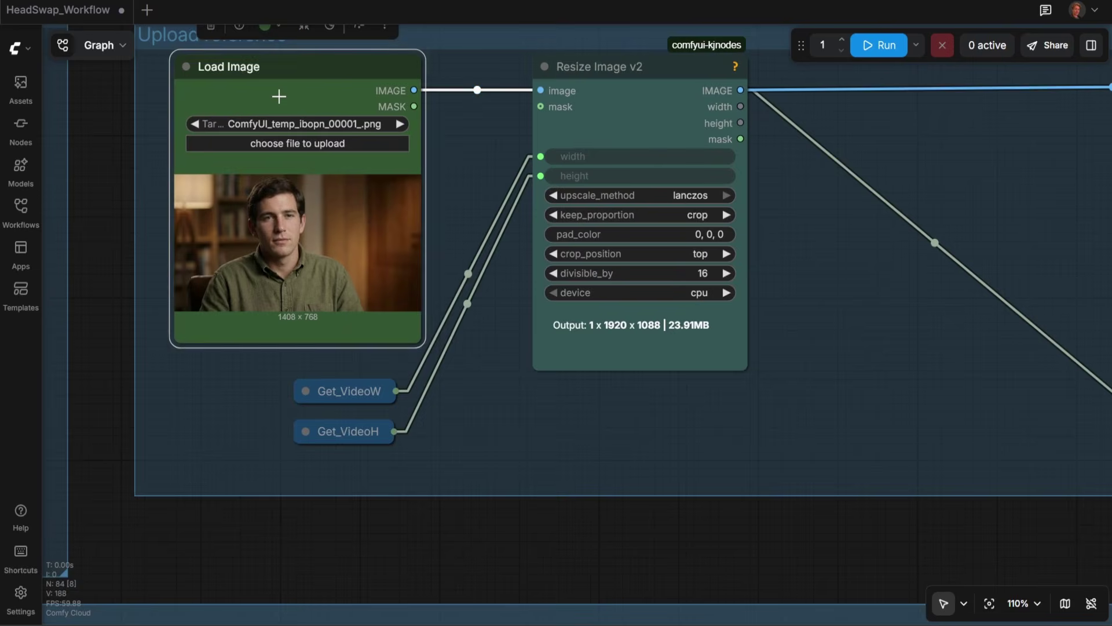
left_click(292, 145)
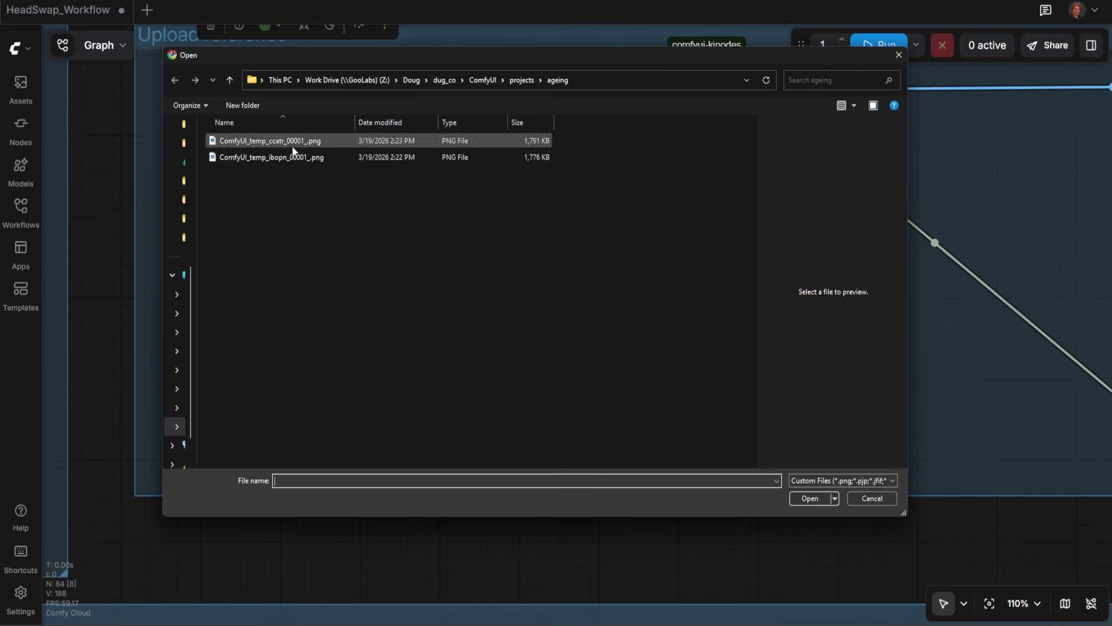
left_click(871, 497)
- Examine the QwenVL node's description instruction and the generated text in the Preview as Text node of the Auto Prompt group
left_click_drag(914, 428, 255, 393)
left_click_drag(702, 337, 168, 377)
left_click_drag(414, 231, 289, 208)
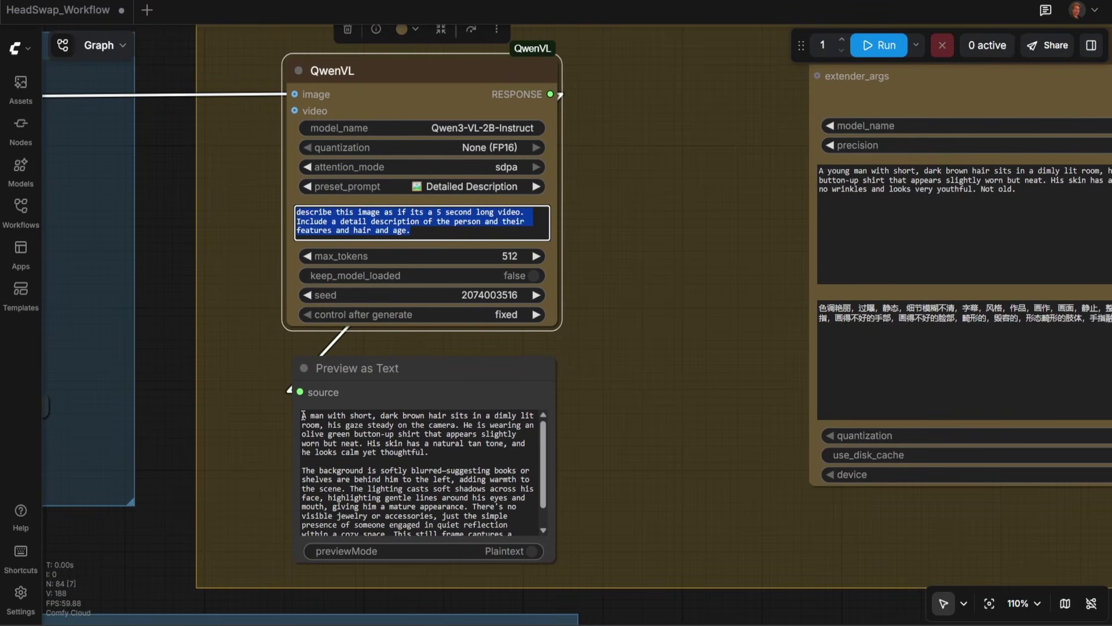
left_click_drag(303, 415, 514, 527)
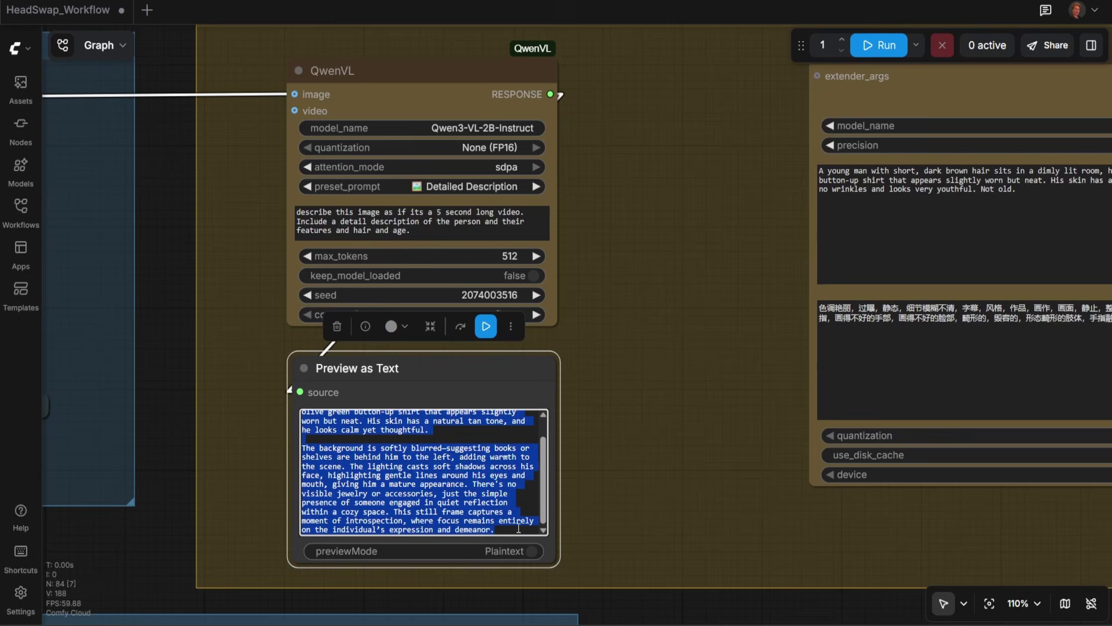
left_click(518, 528)
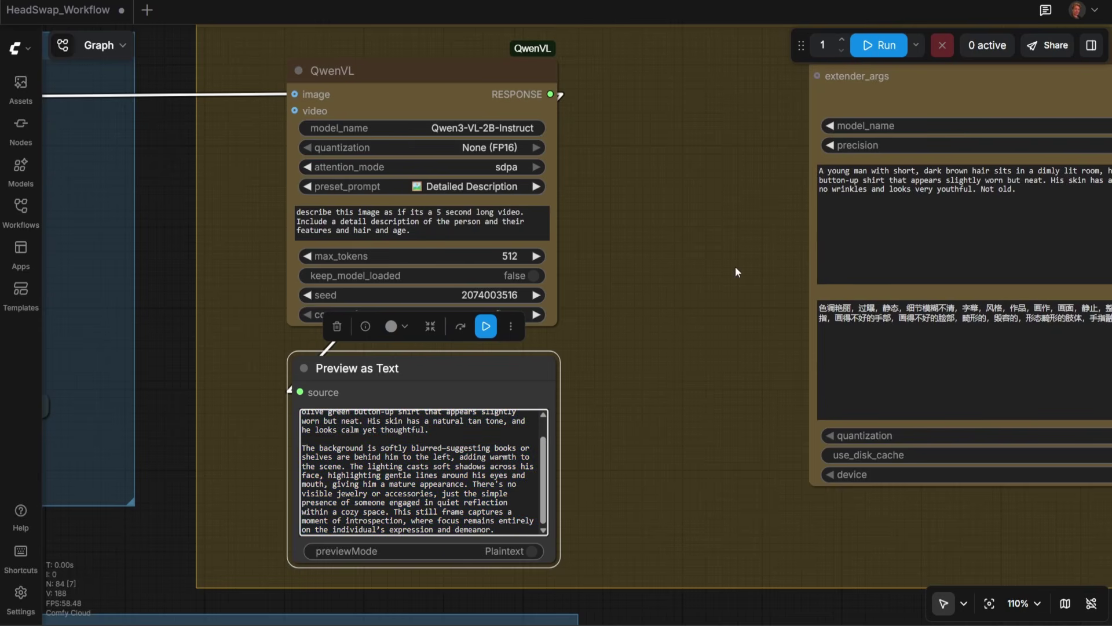
- Examine the positive prompt in the WanVideo TextEncode Cached node without changing its text
left_click_drag(734, 267, 215, 348)
left_click(503, 265)
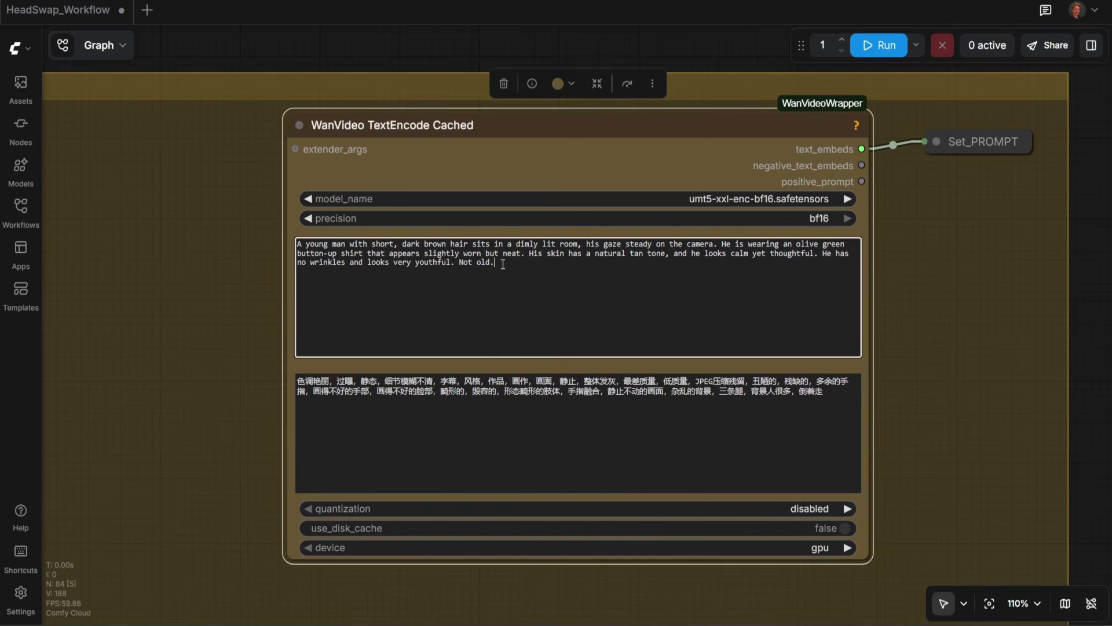
left_click_drag(326, 261, 292, 241)
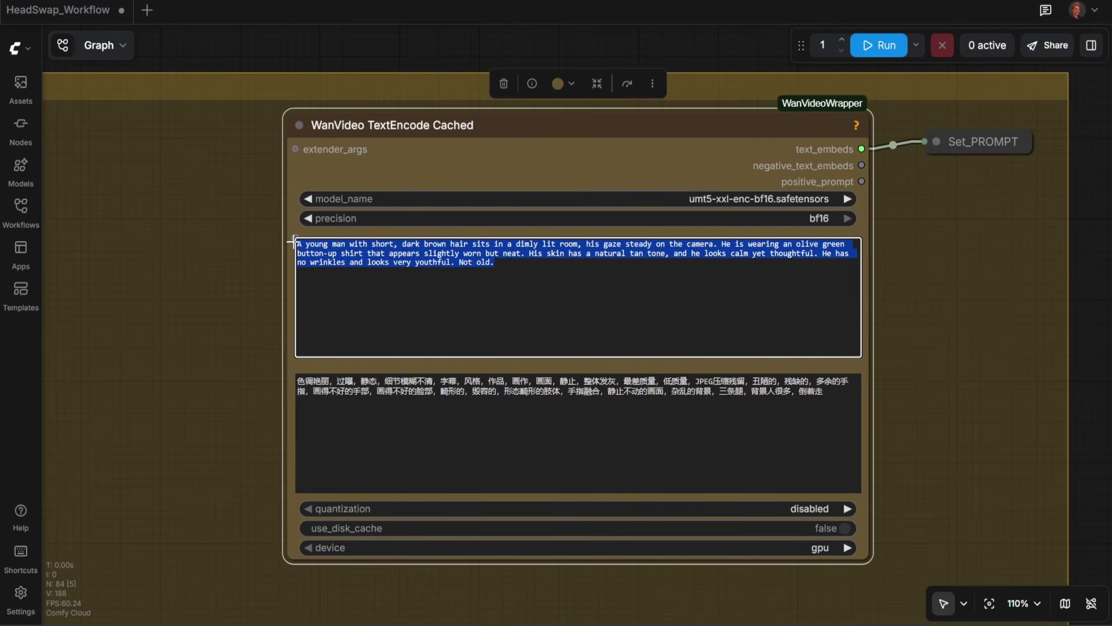
right_click(360, 268)
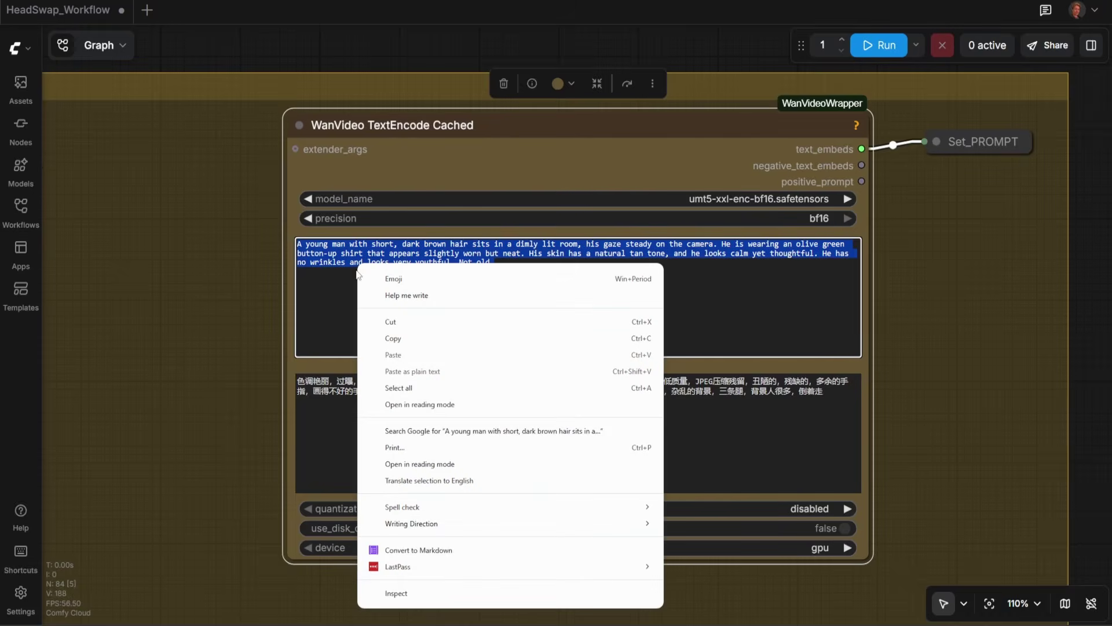
left_click(342, 311)
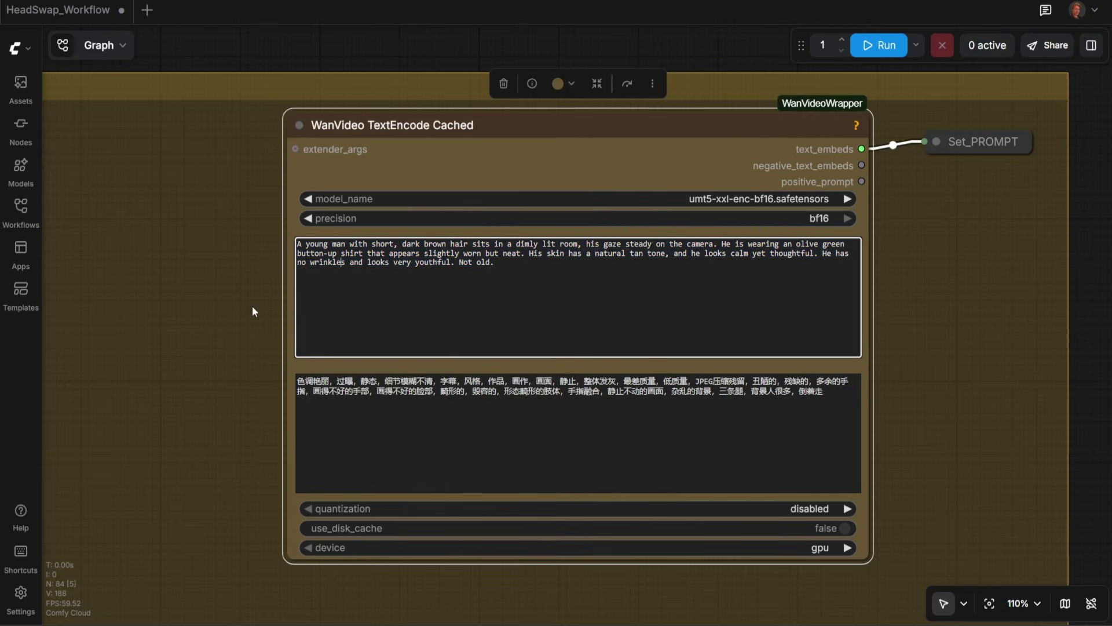
- Inspect the OUTPUT group's WanVideo ClipVision Encode, Animate Embeds and Sampler nodes with their settings and preview
scroll(252, 305, "down", 10)
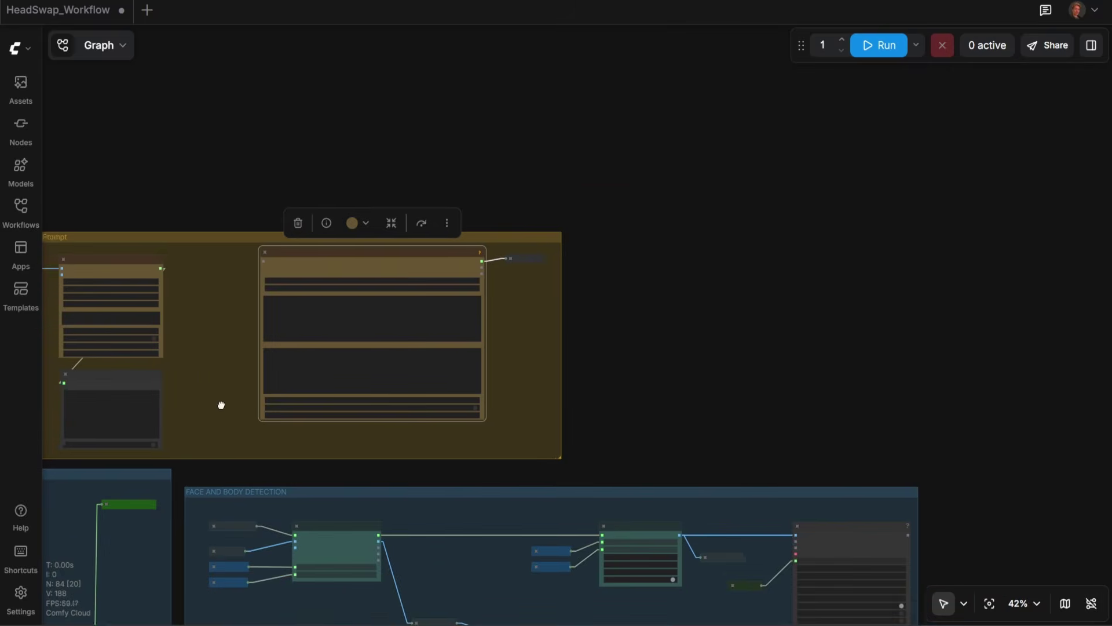
left_click_drag(221, 405, 510, 254)
scroll(507, 256, "down", 3)
left_click_drag(202, 374, 421, 269)
left_click_drag(178, 526, 519, 217)
scroll(428, 272, "up", 8)
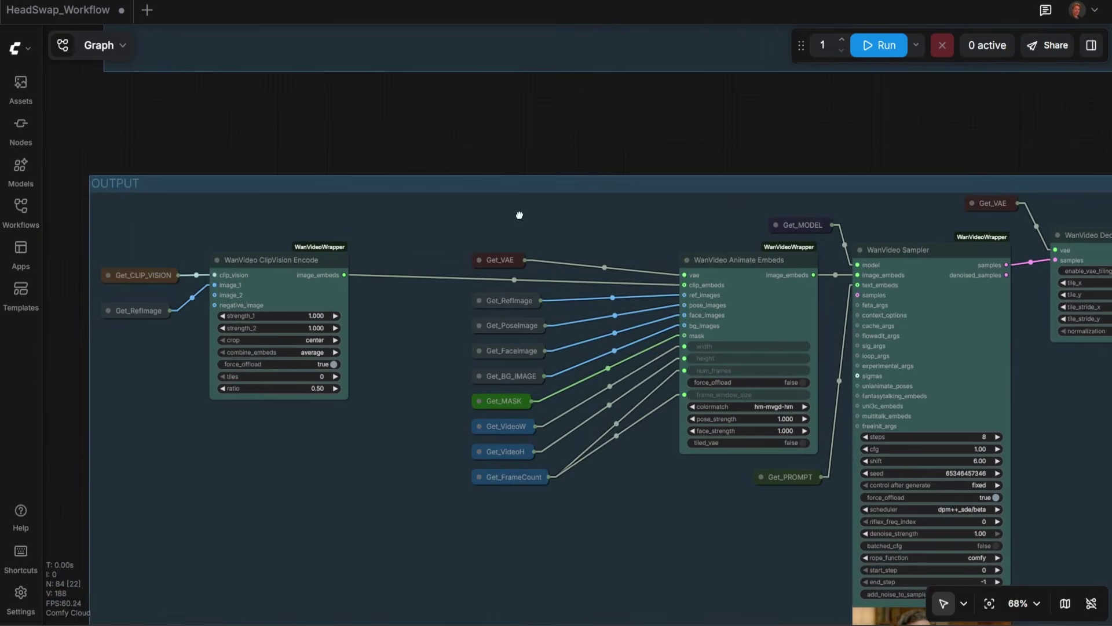
left_click_drag(645, 230, 218, 106)
scroll(298, 452, "up", 9)
left_click_drag(356, 508, 152, 363)
scroll(157, 371, "down", 6)
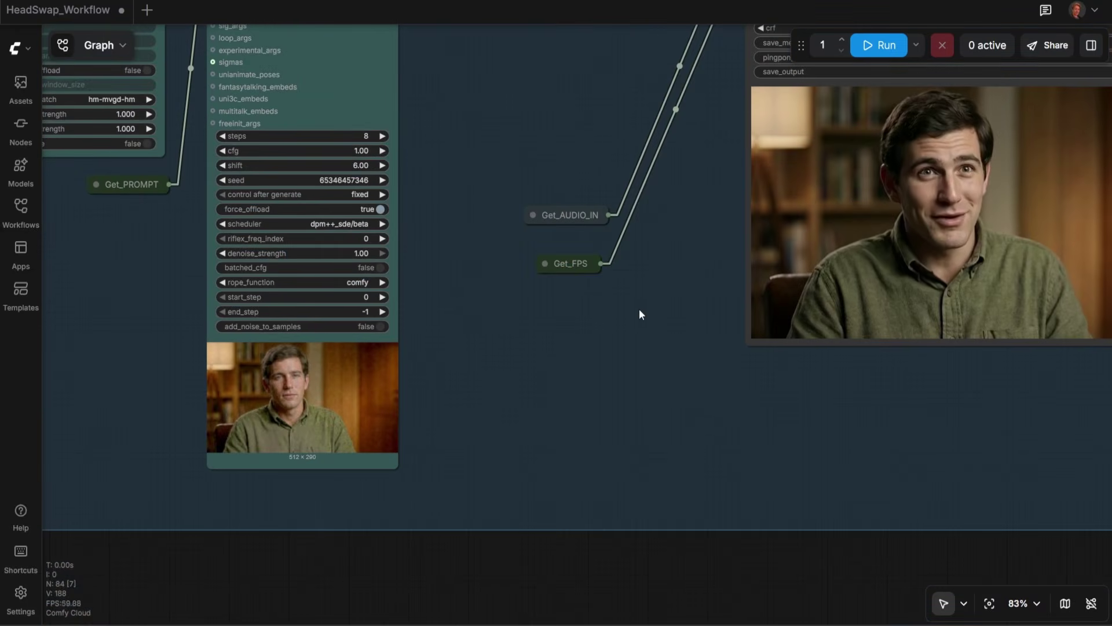
- Examine the final face-swapped video preview in the OUTPUT group's Video Combine node
scroll(641, 311, "down", 1)
left_click_drag(641, 311, 146, 479)
scroll(232, 371, "up", 5)
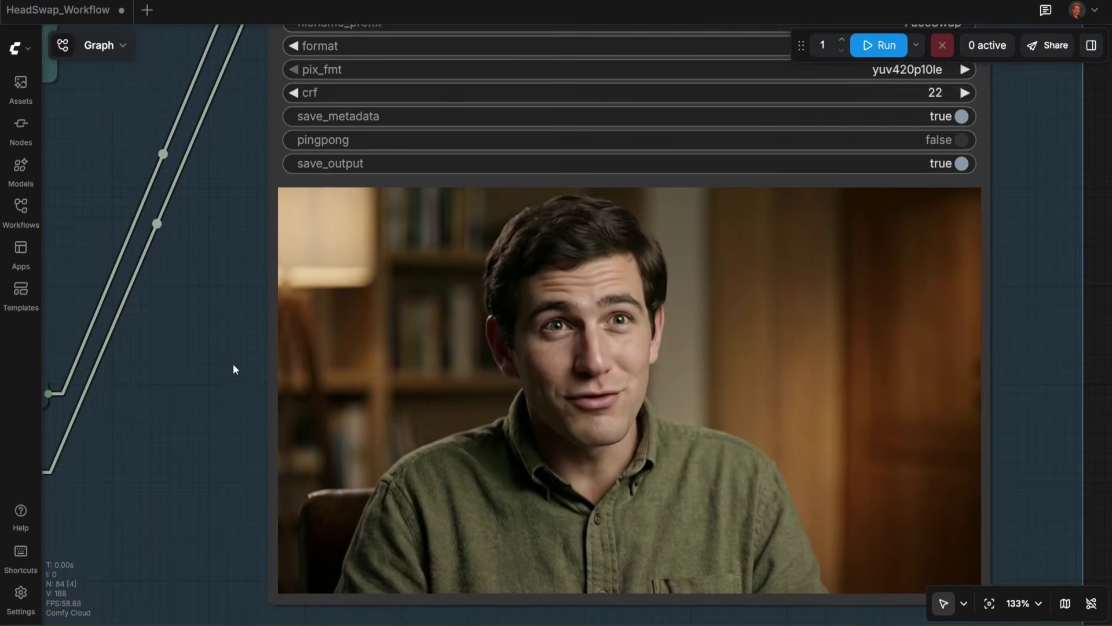
left_click_drag(234, 367, 132, 348)
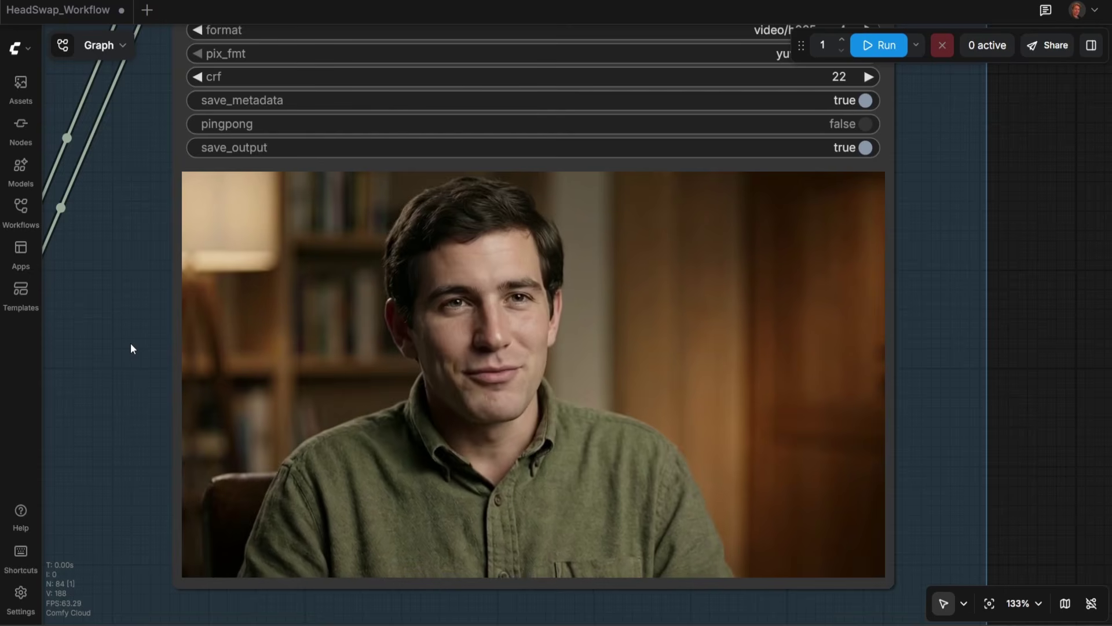
- Paste a copy of the FOOTAGE group's Load Video FFmpeg (Upload) node beside the OUTPUT group's Video Combine node
scroll(131, 343, "down", 15)
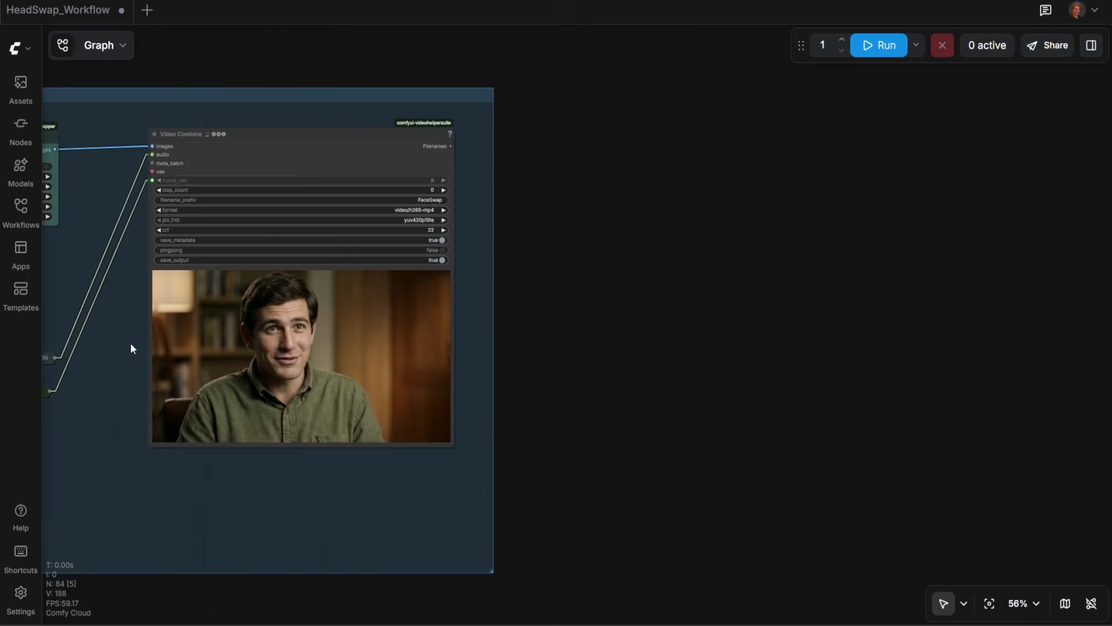
left_click_drag(132, 369, 341, 542)
scroll(298, 333, "down", 2)
left_click_drag(298, 334, 528, 498)
scroll(227, 110, "up", 2)
scroll(228, 110, "left", 2)
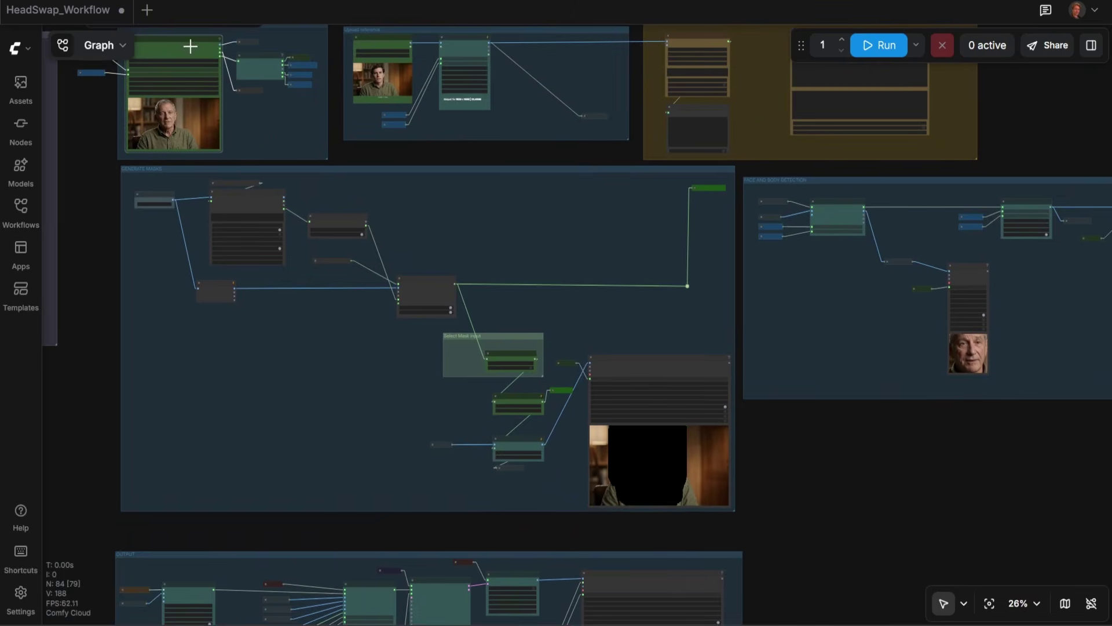
left_click_drag(562, 573, 373, 297)
scroll(545, 388, "up", 7)
key("ctrl+v")
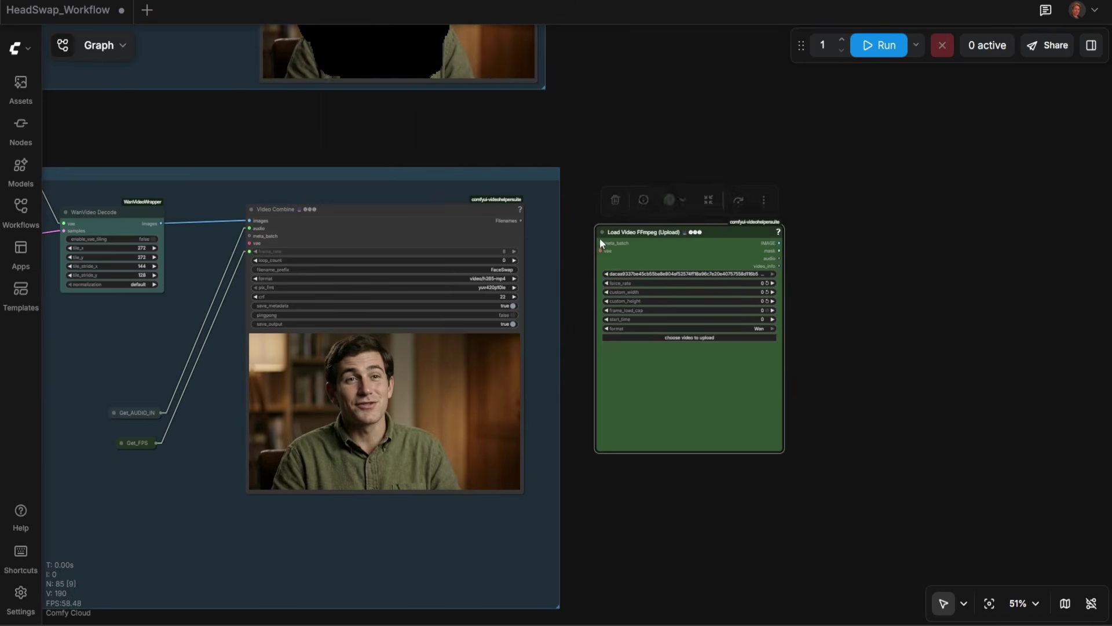
- Enlarge the copied Load Video node and align it with the Video Combine node to compare the original and swapped videos
left_click_drag(638, 233, 610, 218)
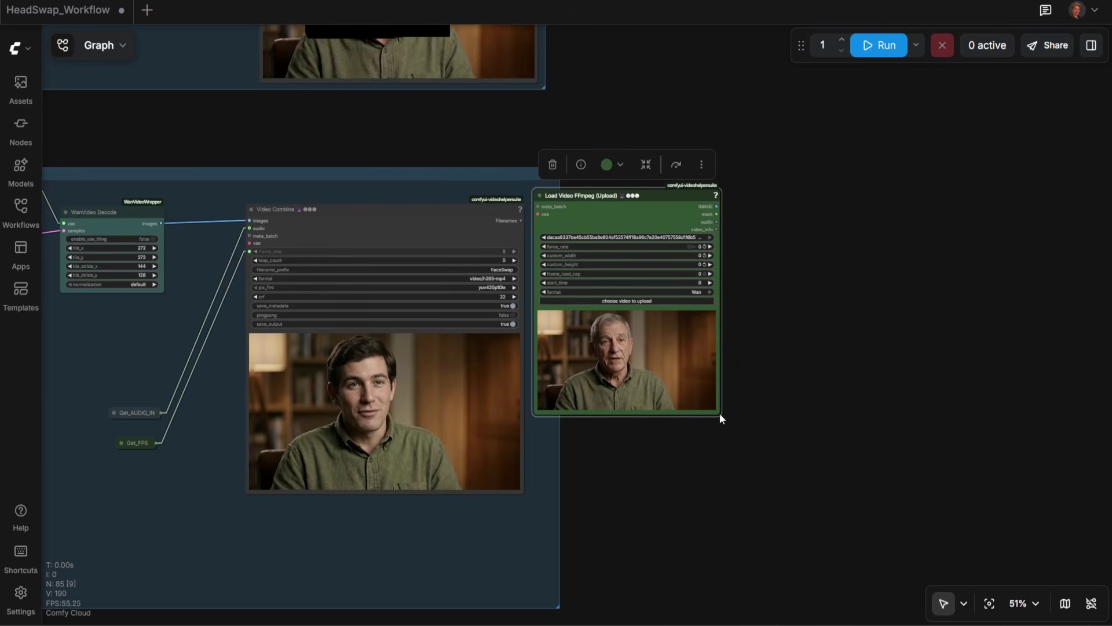
left_click_drag(722, 418, 834, 515)
scroll(504, 517, "up", 1)
scroll(507, 520, "up", 4)
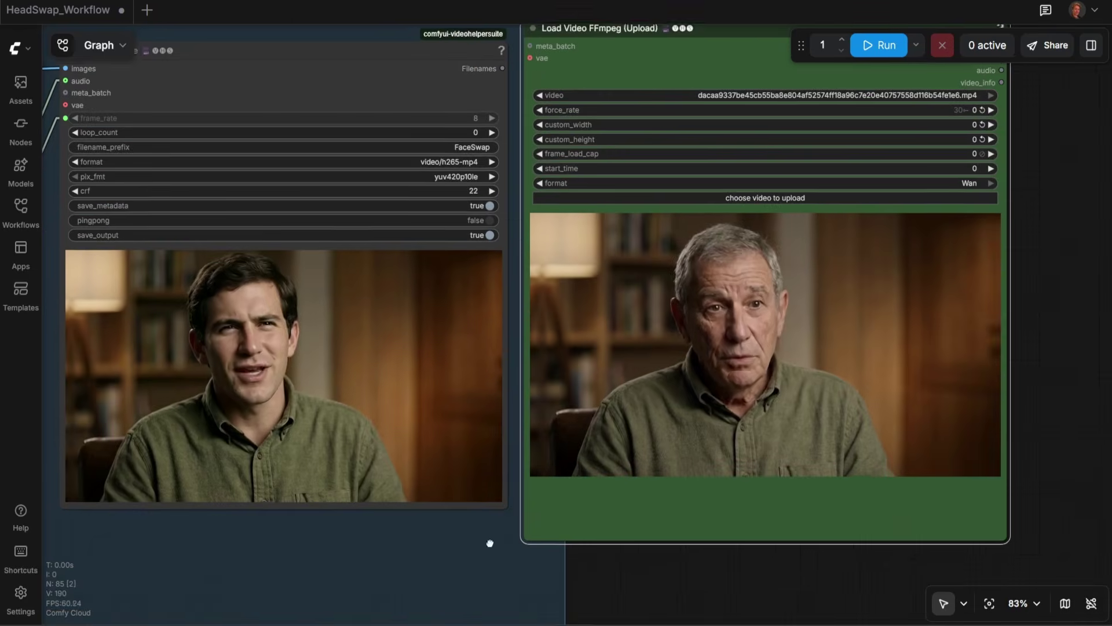
right_click(657, 381)
left_click(668, 255)
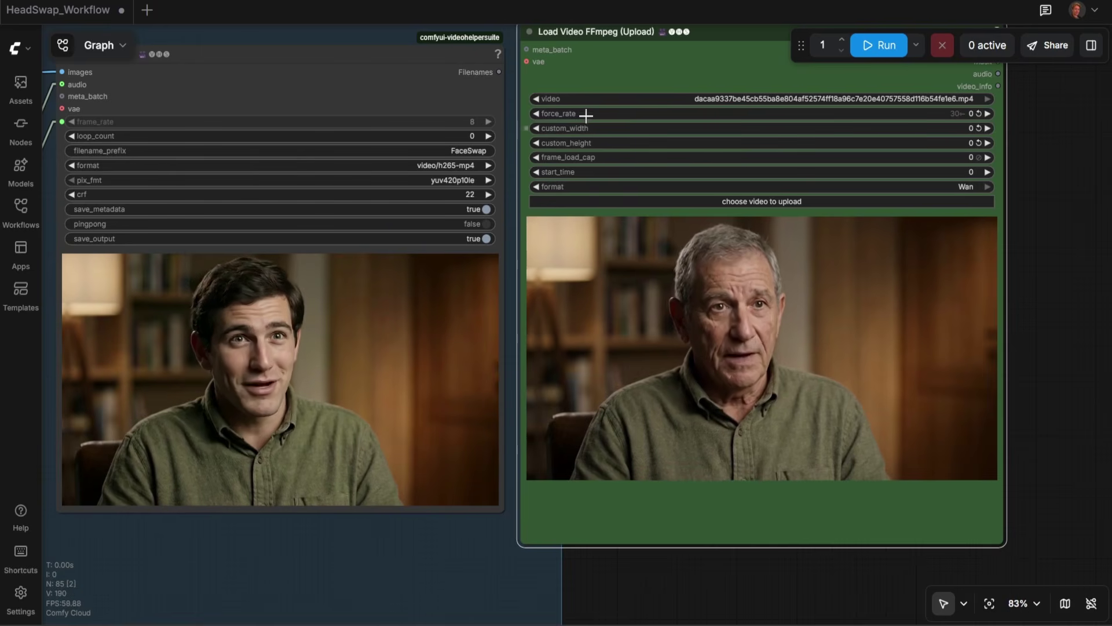
left_click_drag(606, 40, 596, 70)
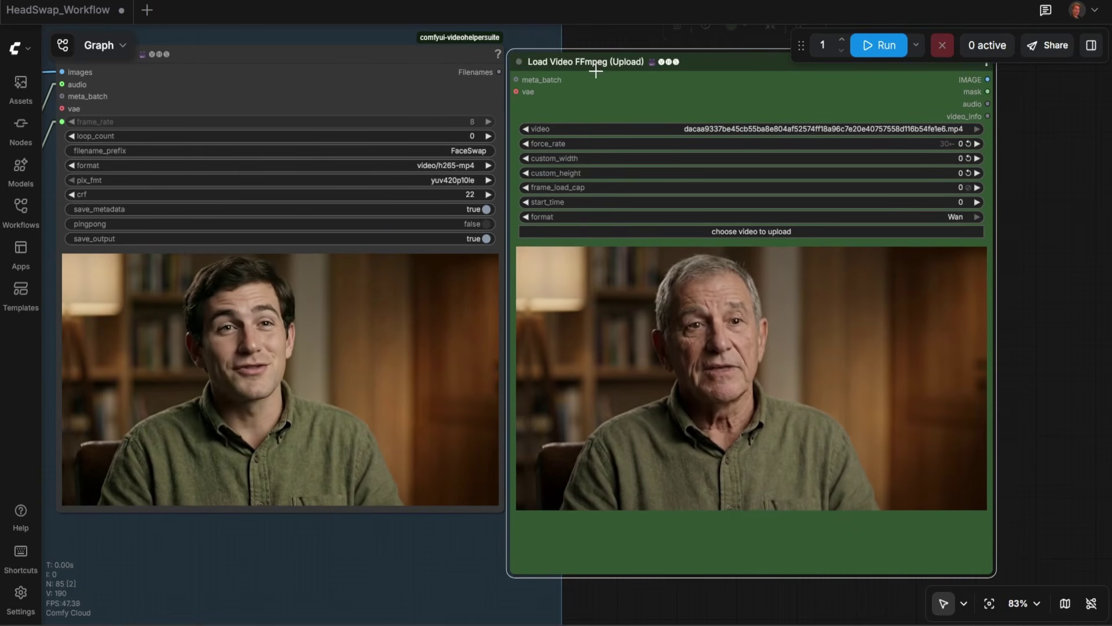
left_click(385, 581)
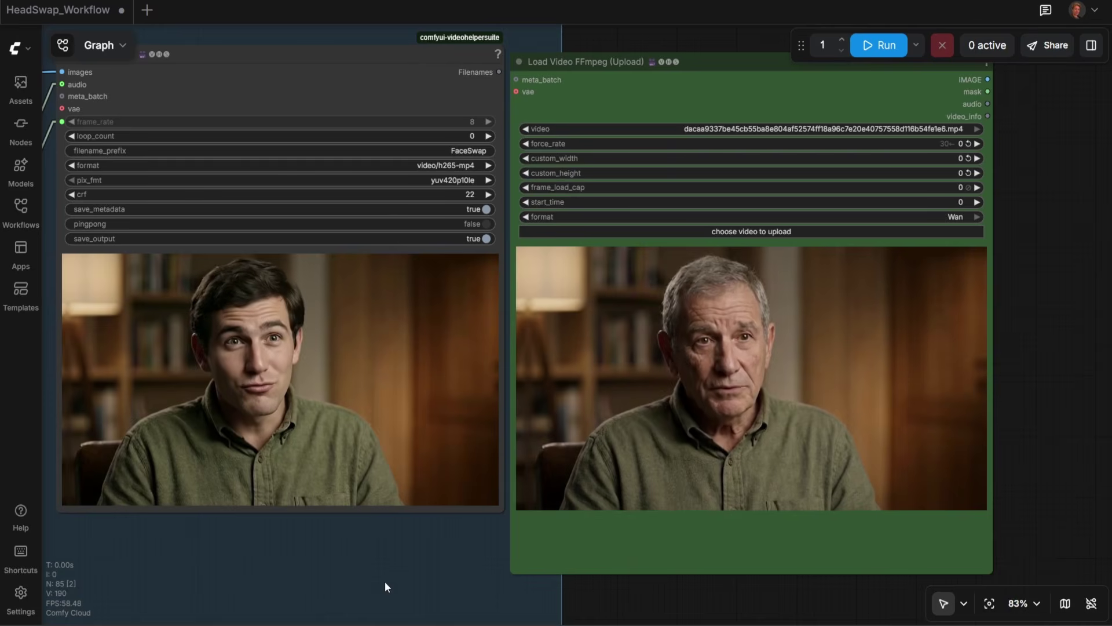
- Delete the copied Load Video FFmpeg (Upload) node beside the OUTPUT group
scroll(385, 582, "down", 4)
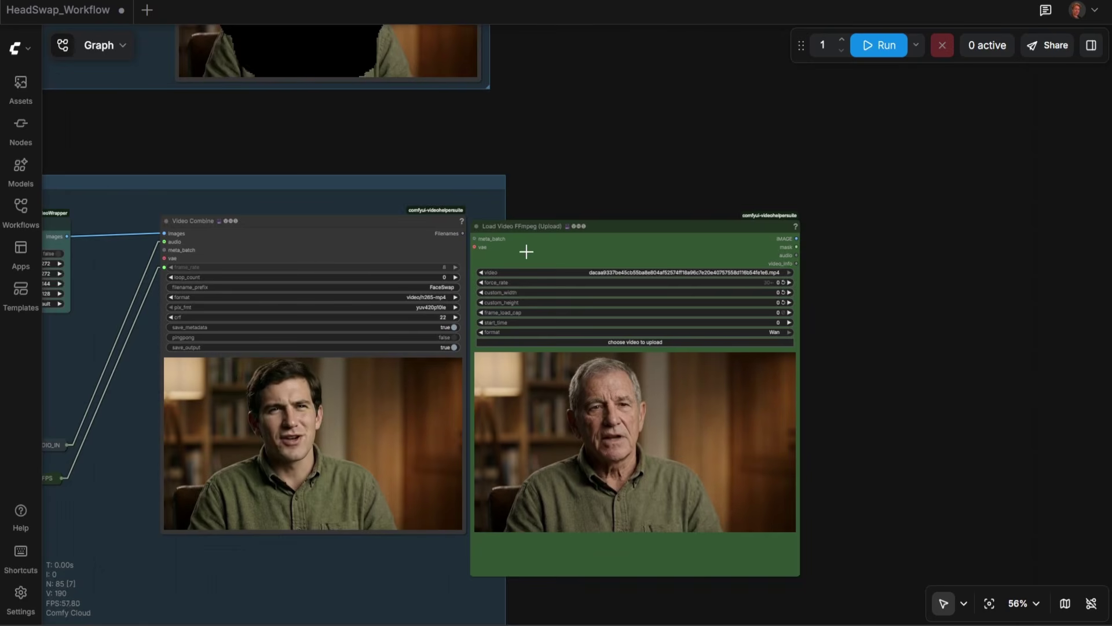
left_click(596, 250)
key("Delete")
- Inspect the Grow Mask node in the Select Mask input group and deselect it
scroll(527, 266, "down", 3)
left_click_drag(179, 79, 561, 363)
scroll(496, 119, "up", 6)
left_click(478, 217)
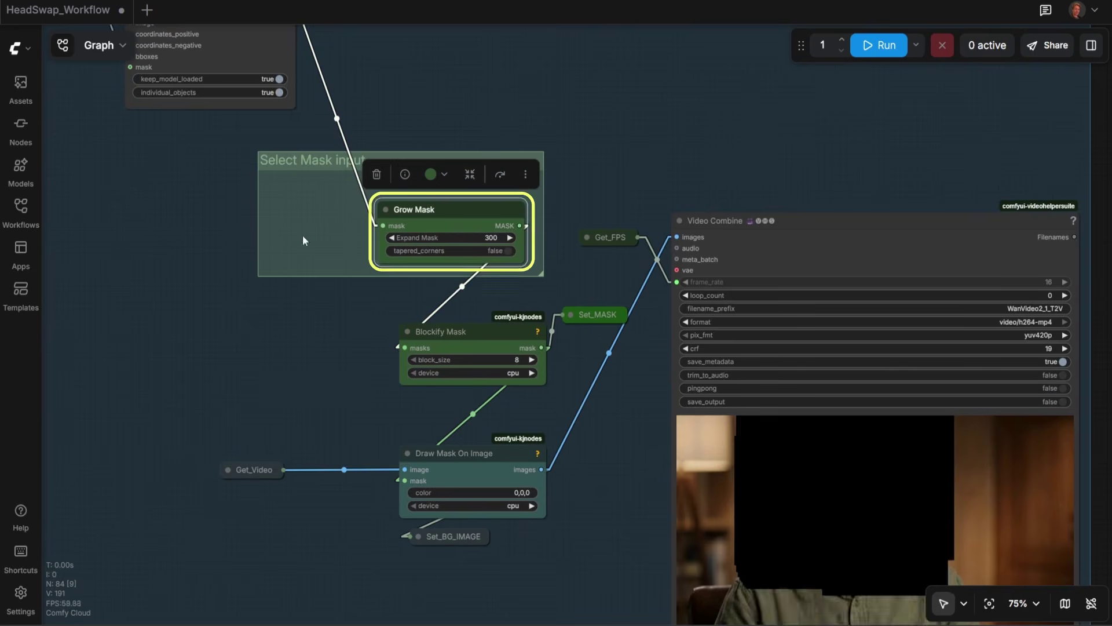
left_click(338, 302)
- Review the Upload reference group and the prompt text in the Auto Prompt group once more
scroll(310, 271, "down", 5)
left_click_drag(393, 203, 524, 519)
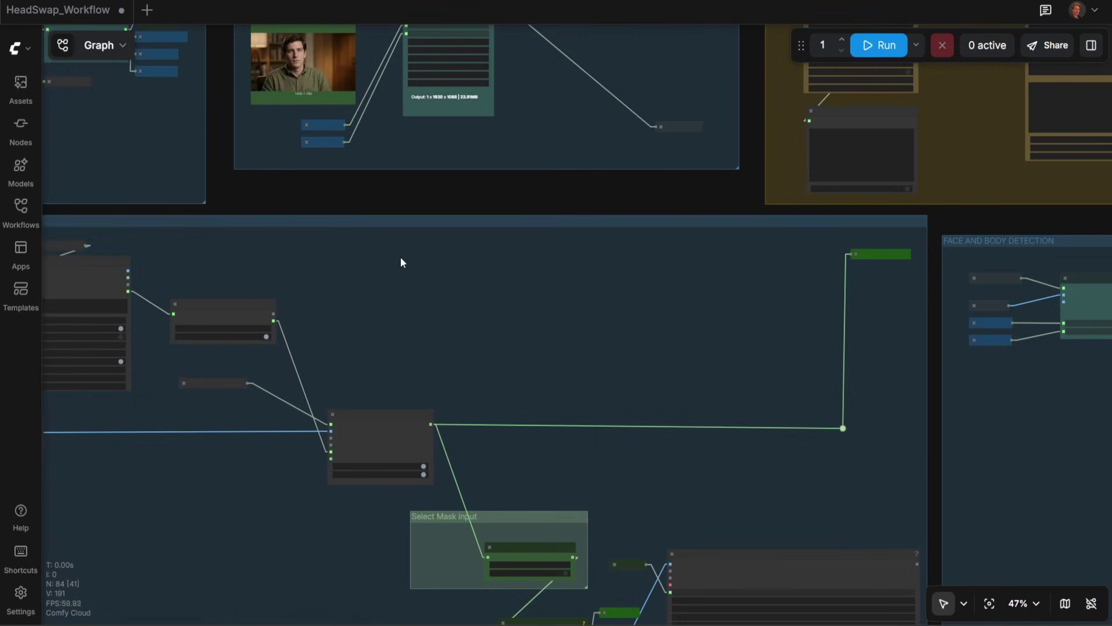
scroll(401, 262, "up", 3)
scroll(273, 164, "up", 7)
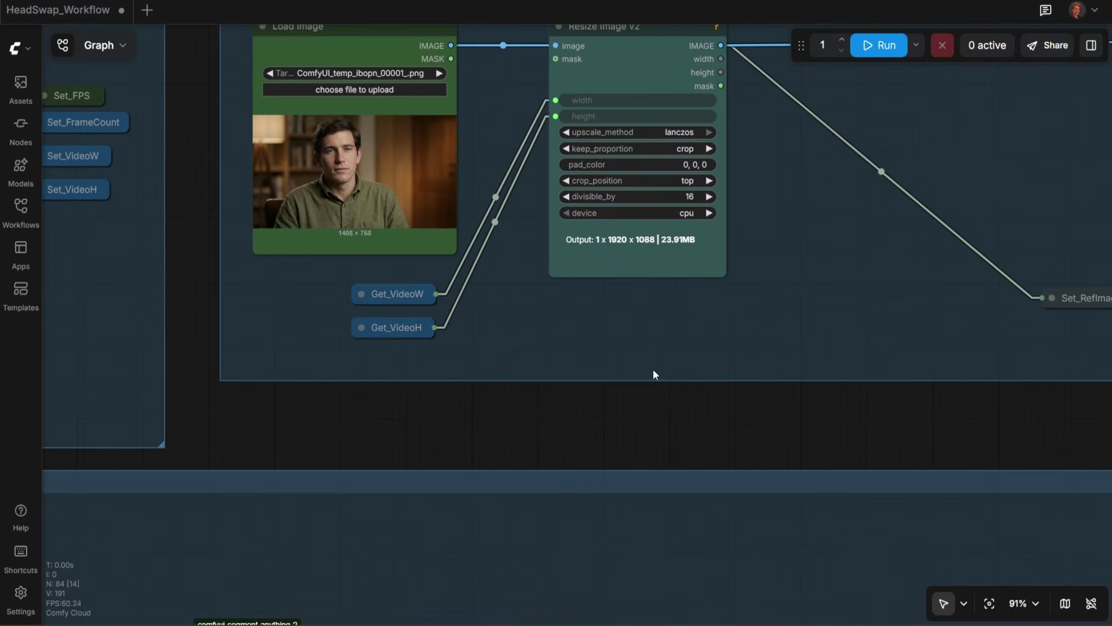
left_click_drag(761, 354, 153, 433)
left_click_drag(611, 277, 189, 284)
left_click_drag(606, 307, 293, 330)
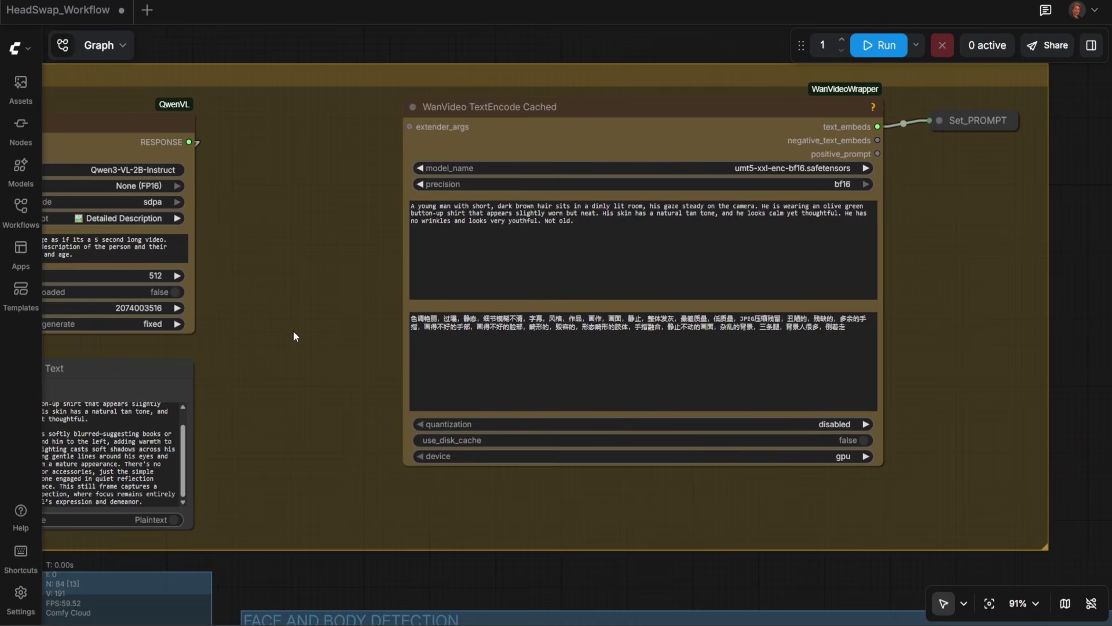
- Switch the workflow from the node graph to App mode
scroll(293, 331, "down", 7)
scroll(294, 377, "down", 2)
left_click_drag(286, 419, 833, 383)
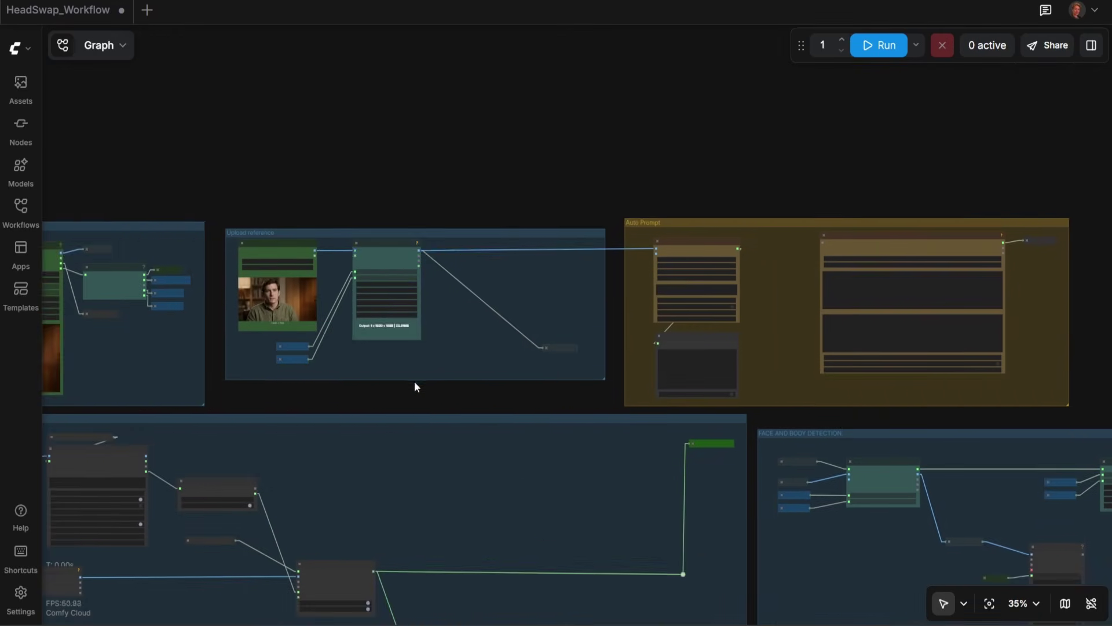
left_click_drag(415, 385, 814, 309)
left_click_drag(326, 356, 454, 358)
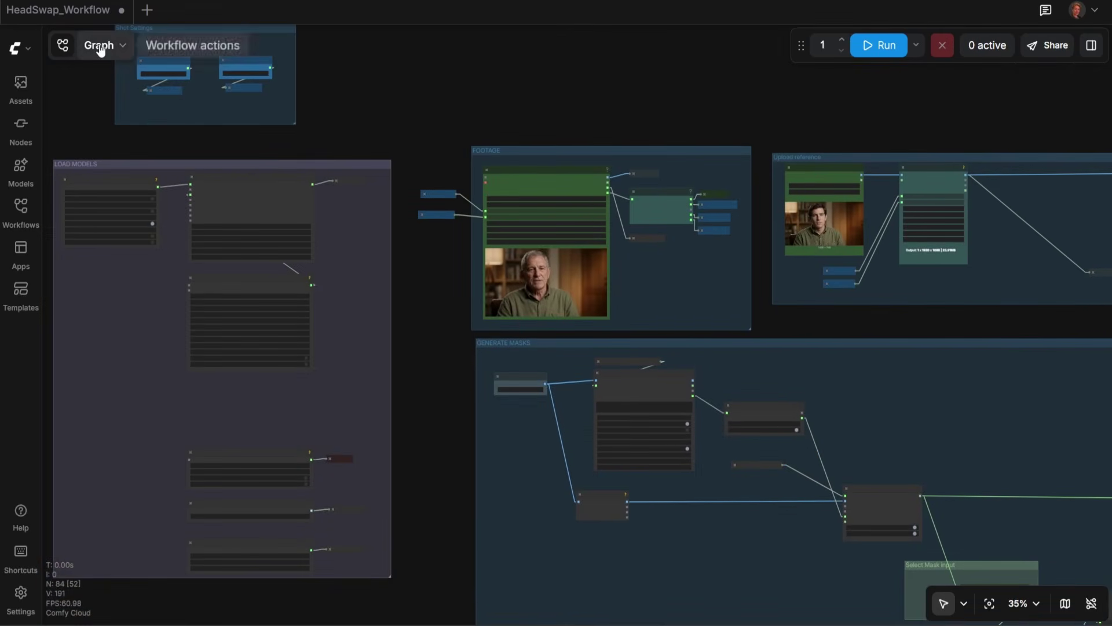
left_click(99, 47)
left_click(124, 315)
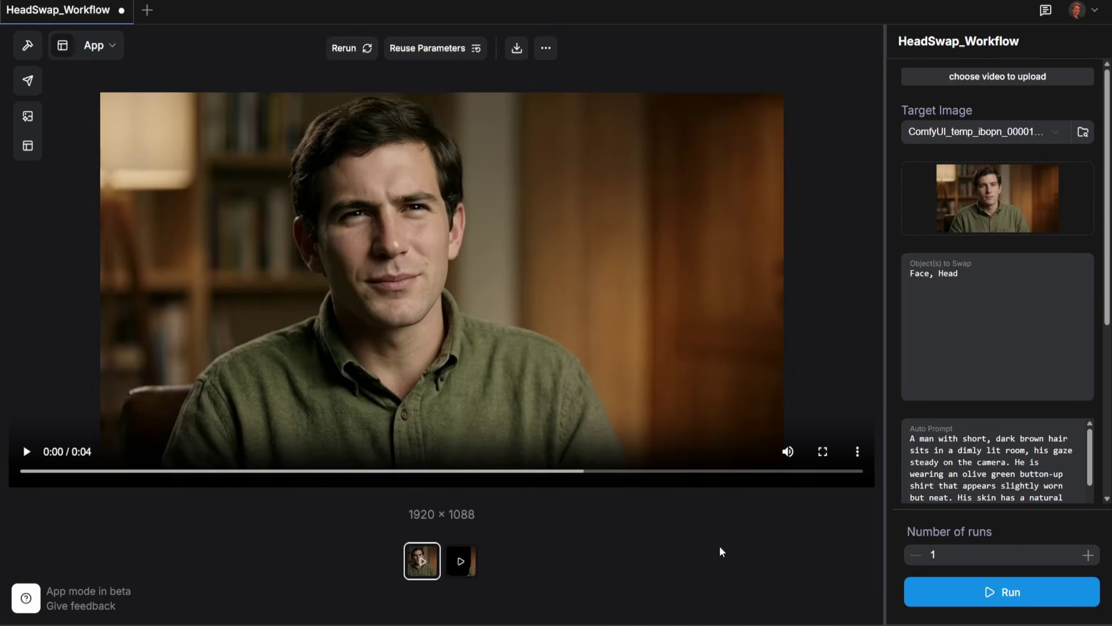
- Open the video upload chooser, highlight video_LTX_2.3_t2v_00189_.mp4, and cancel without uploading it
left_click(1002, 81)
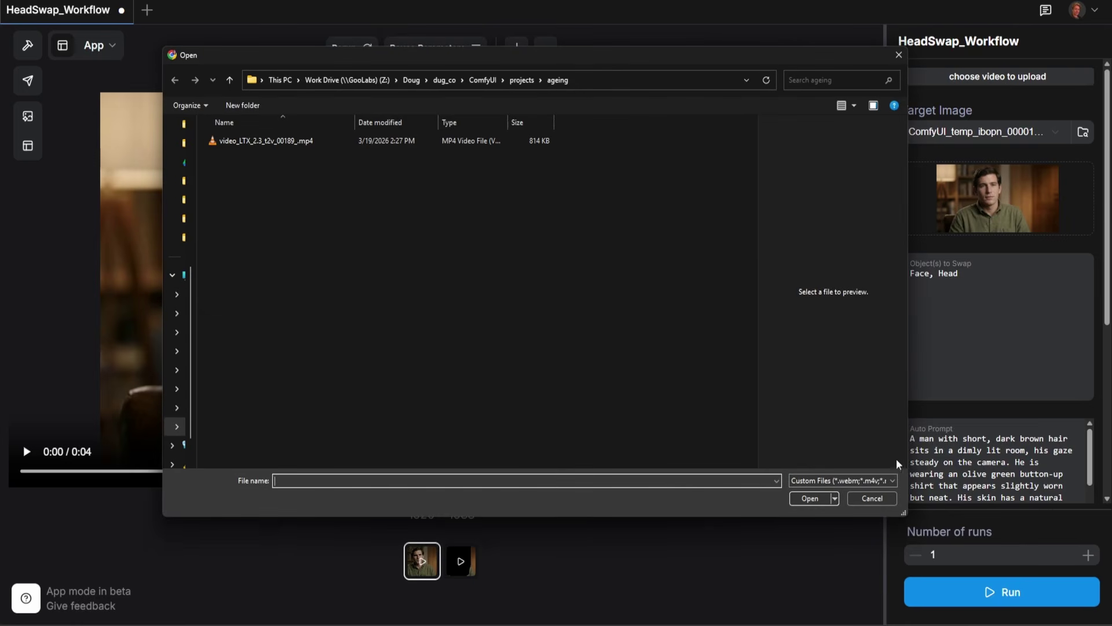
left_click(270, 140)
left_click(873, 502)
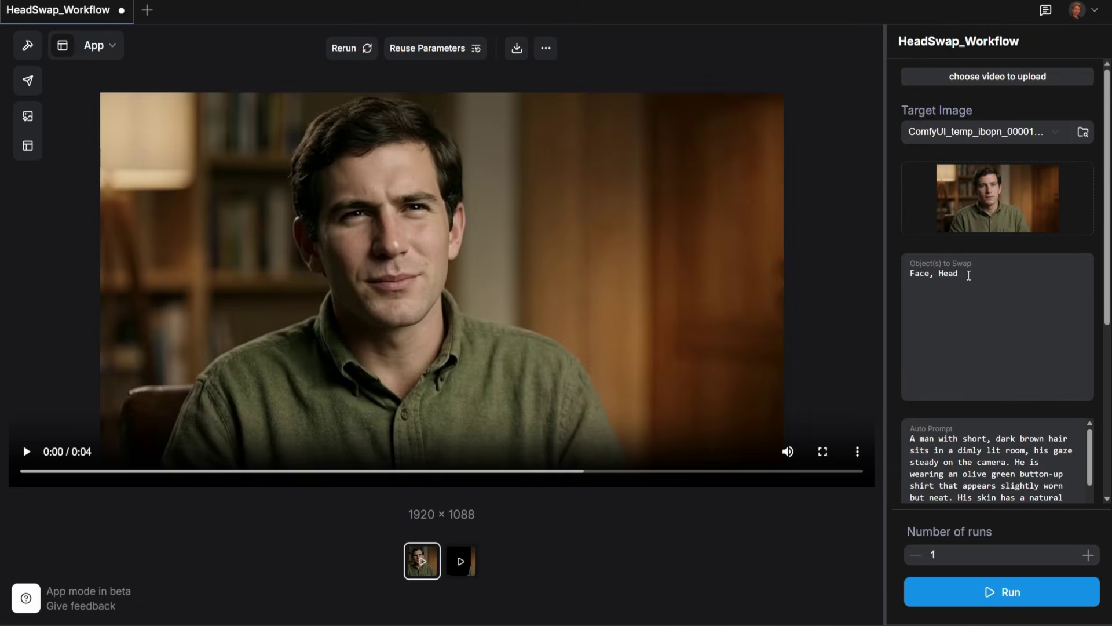
- Examine the Object(s) to Swap field and the remaining inputs of the app form
left_click(969, 275)
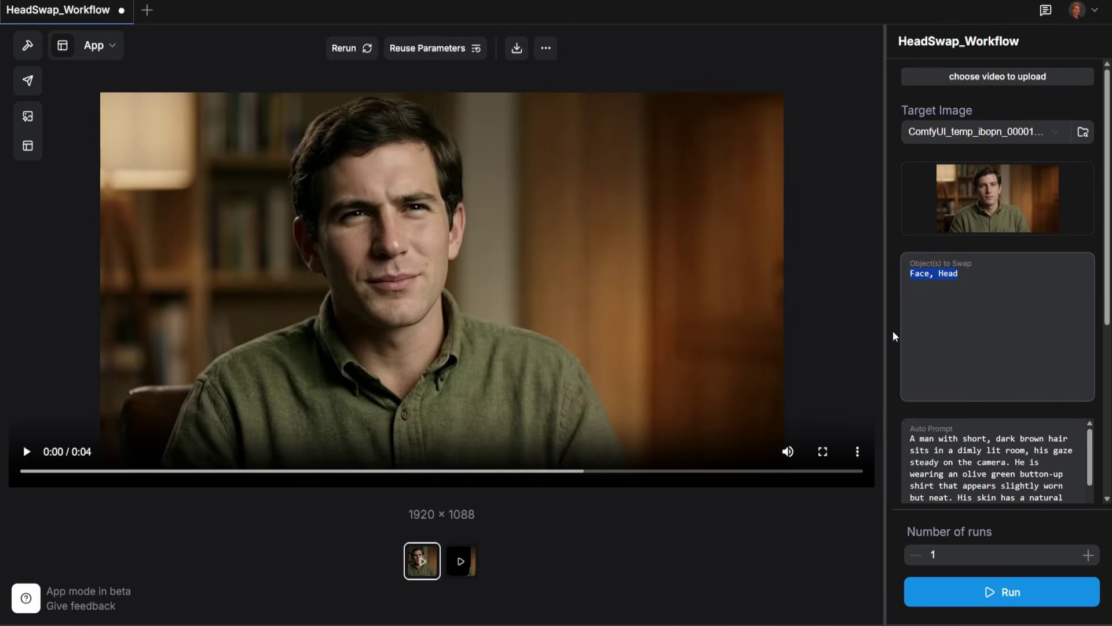
scroll(971, 424, "down", 3)
scroll(944, 415, "up", 3)
scroll(896, 401, "down", 1)
scroll(895, 401, "down", 3)
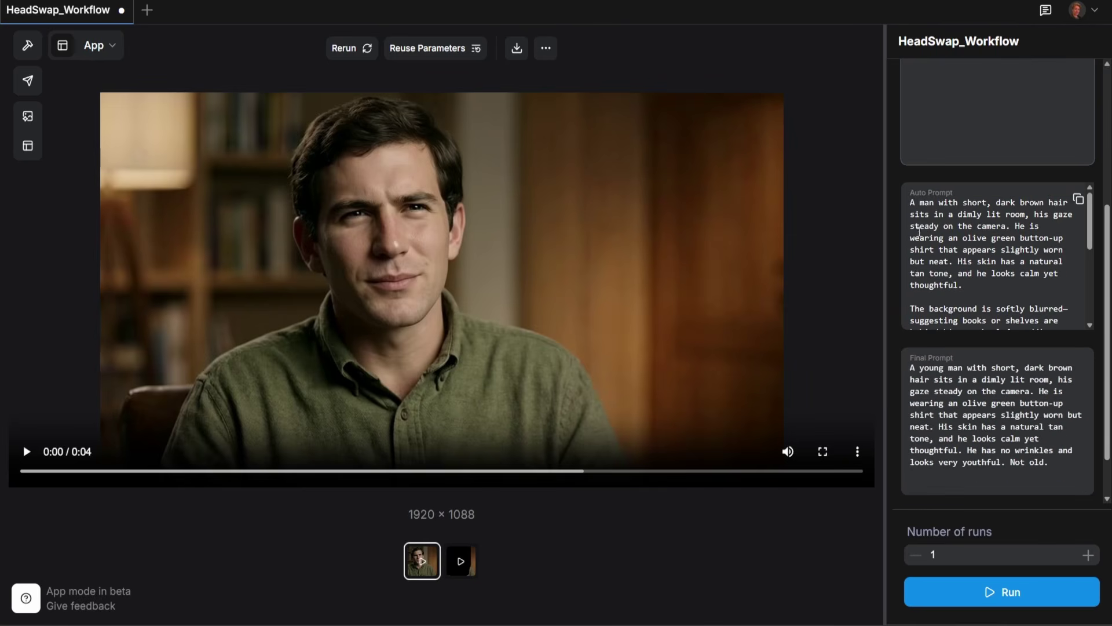
- Read through the Auto Prompt text and highlight the whole Final Prompt text
left_click_drag(908, 204, 962, 284)
scroll(963, 278, "down", 2)
left_click_drag(909, 367, 1046, 466)
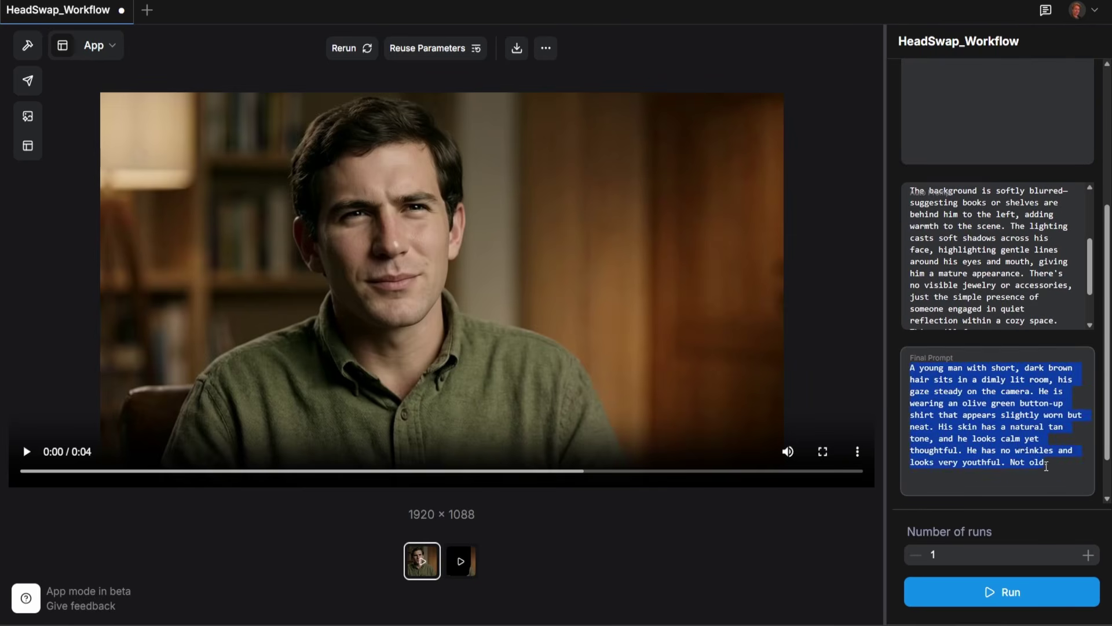
- Show the masked video result in the app's output viewer
left_click(1012, 594)
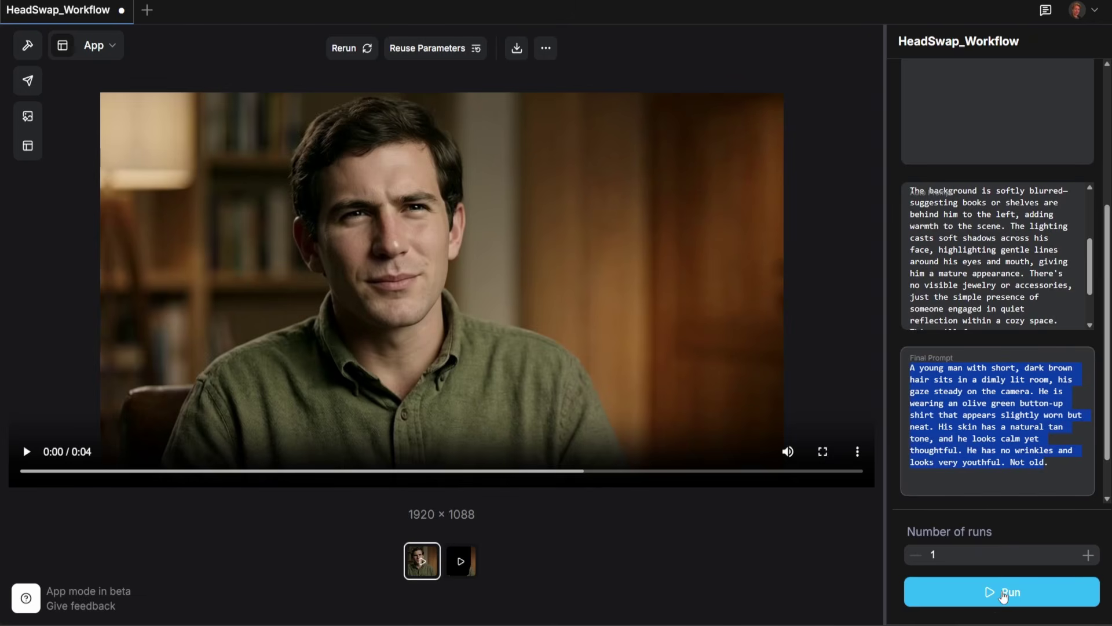
left_click(469, 576)
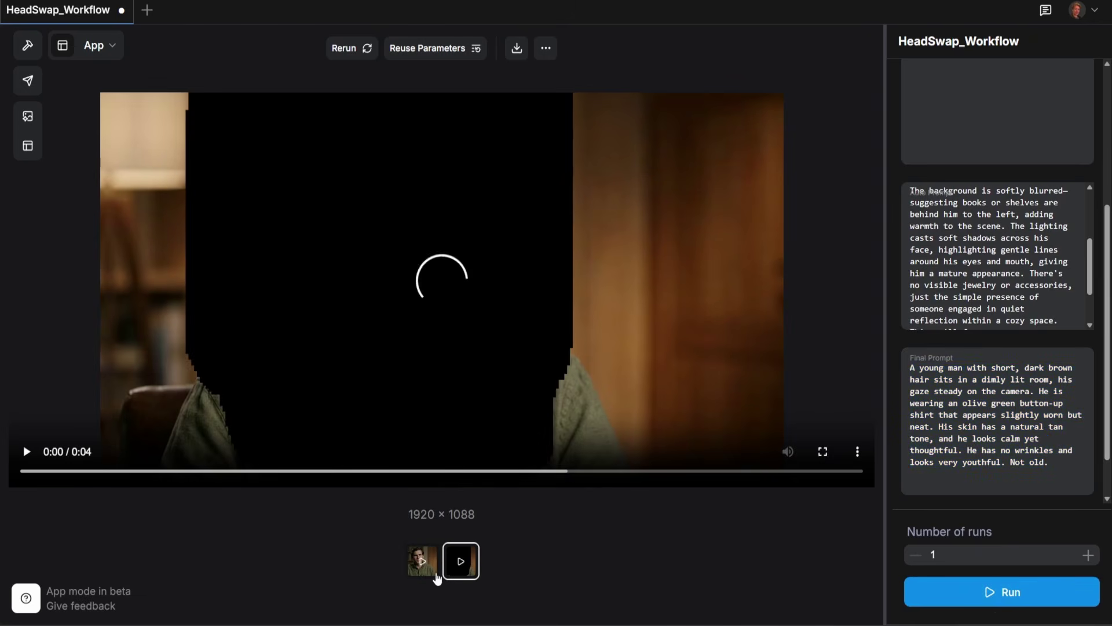